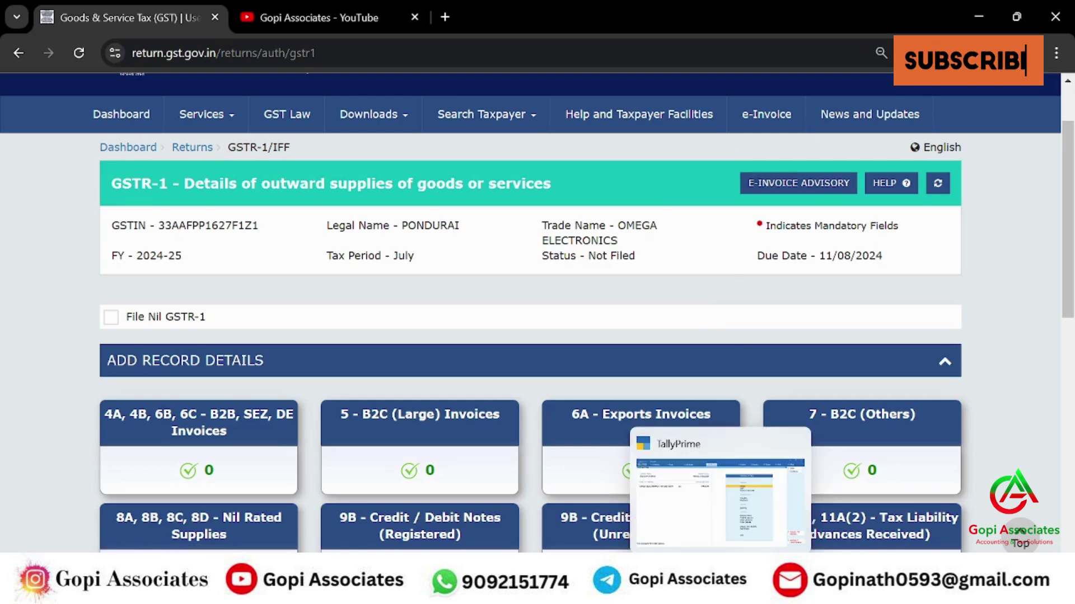
- Open the July Sales Register from Account Books and bring up its columnar options
left_click(720, 592)
key("d")
key("a")
key("s")
key("Up")
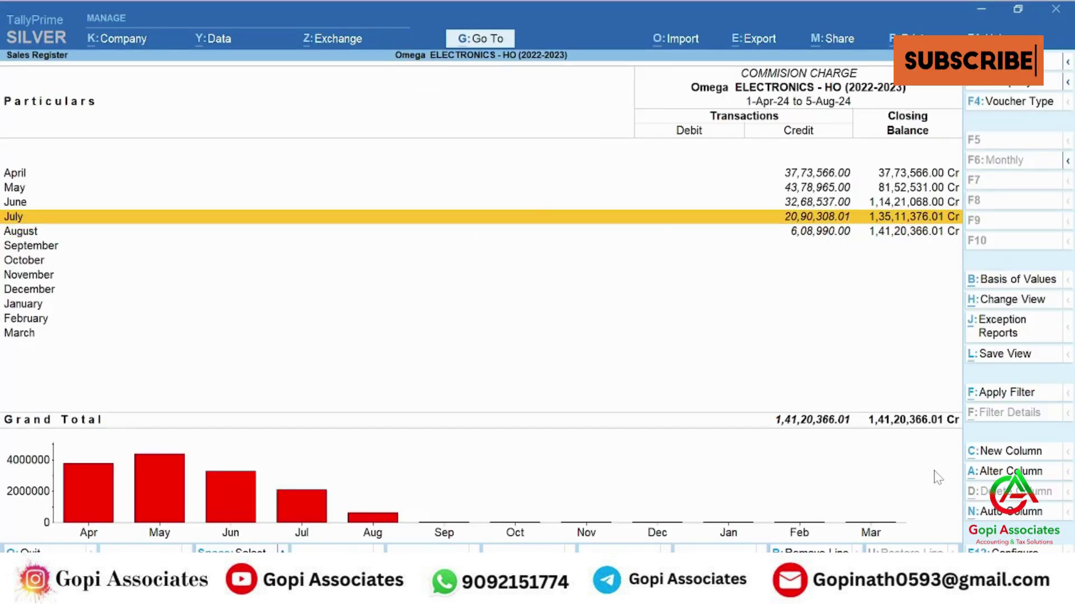
key("Return")
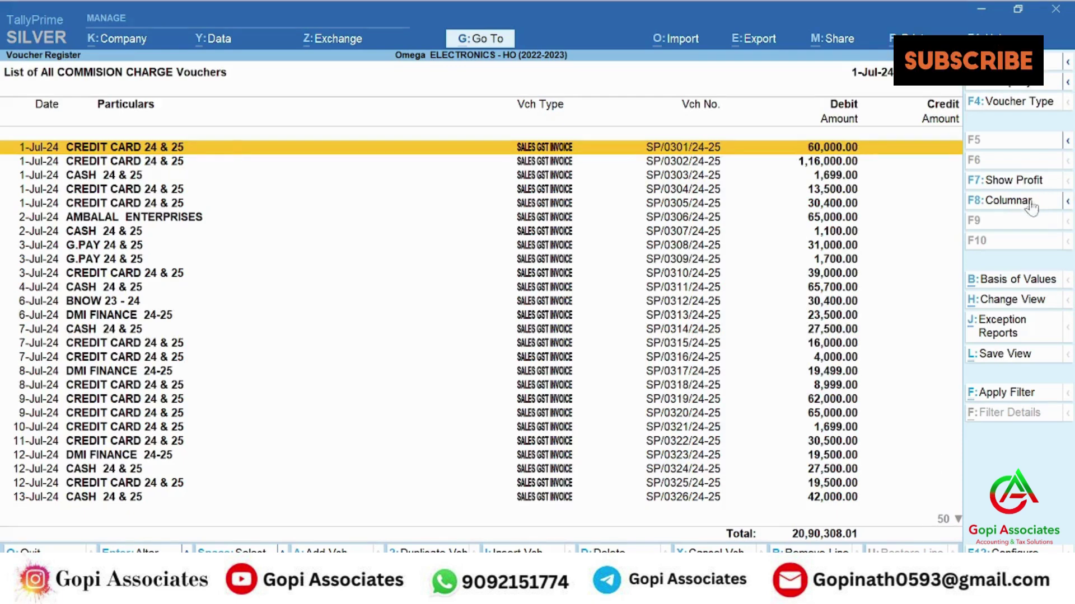
left_click(1026, 202)
key("Down")
key("Down")
key("Down")
key("Down")
key("Down")
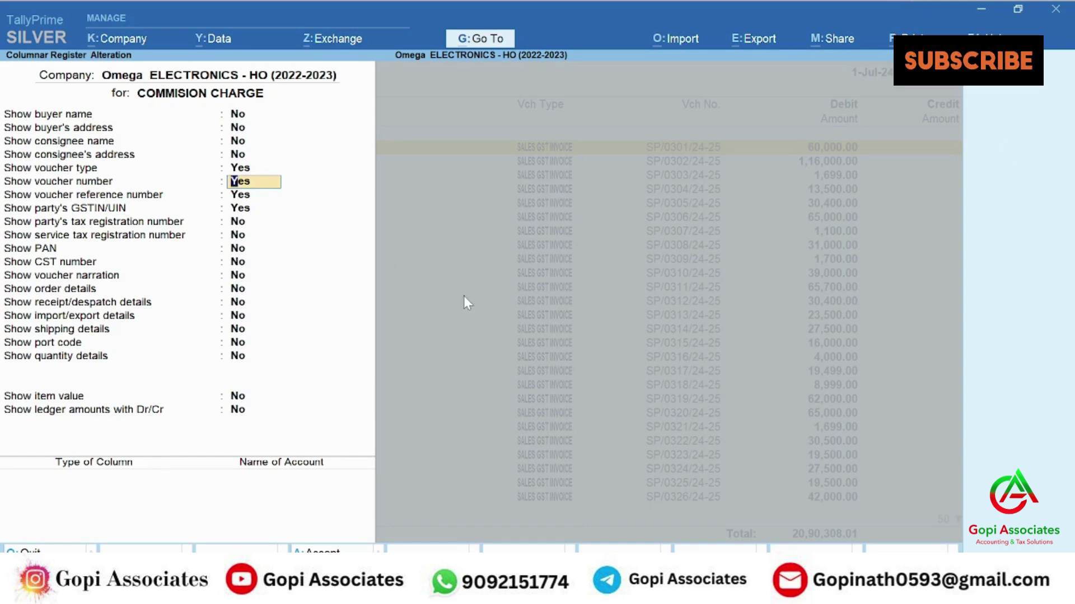
- Accept the column settings and view the July register down to voucher SP/0306's GSTIN
key("Down")
key("Down")
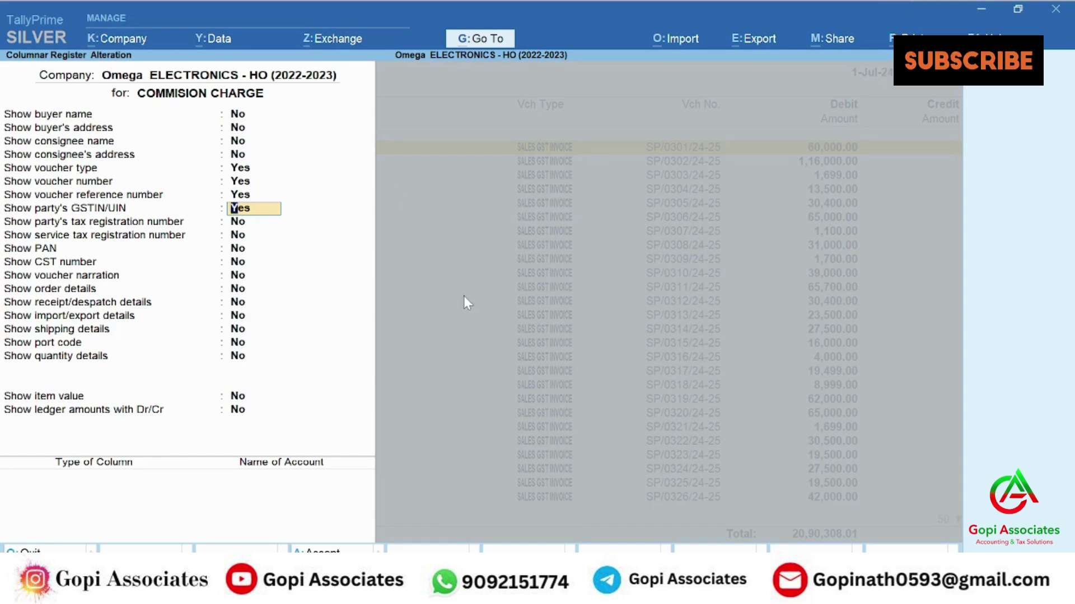
key("ctrl")
key("ctrl+a")
key("Right")
key("Right")
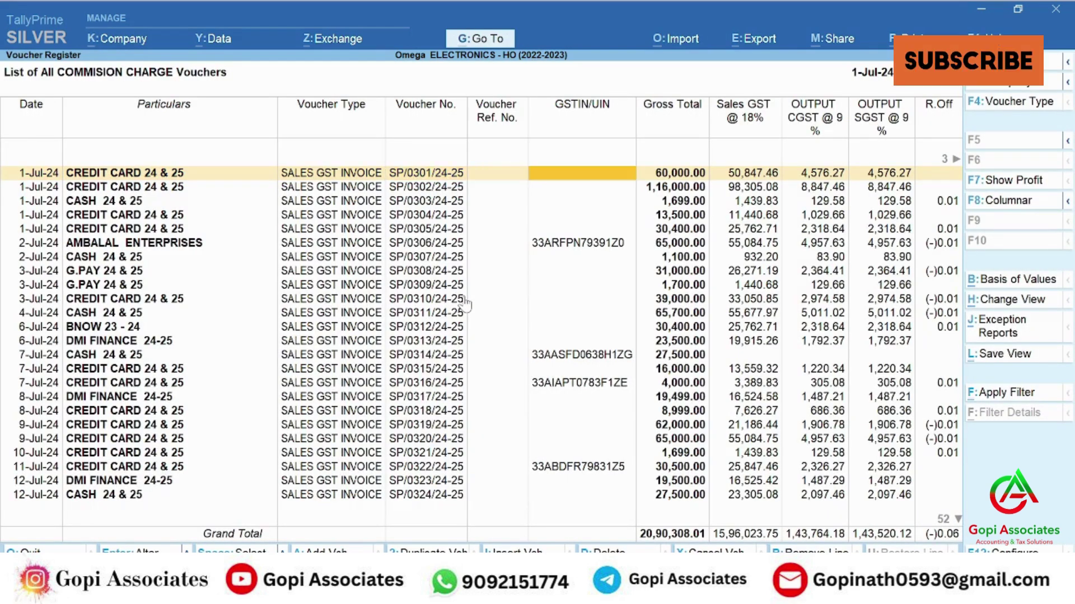
key("Down")
key("Down")
key("Down")
key("Down")
key("Down")
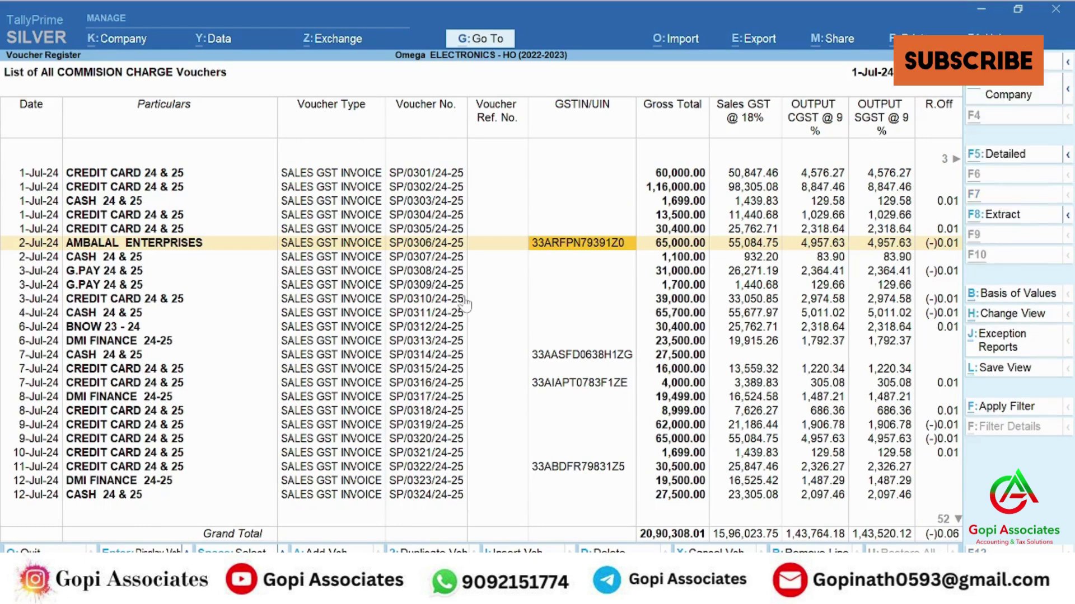
- Look over the export options and report configuration, then close both
key("alt+e")
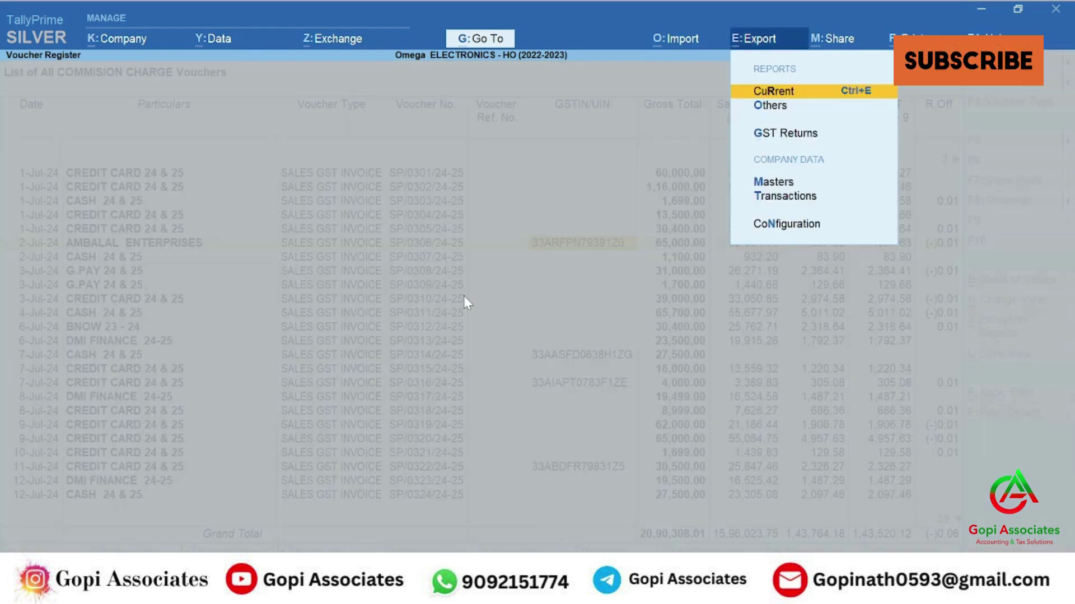
key("Escape")
key("F12")
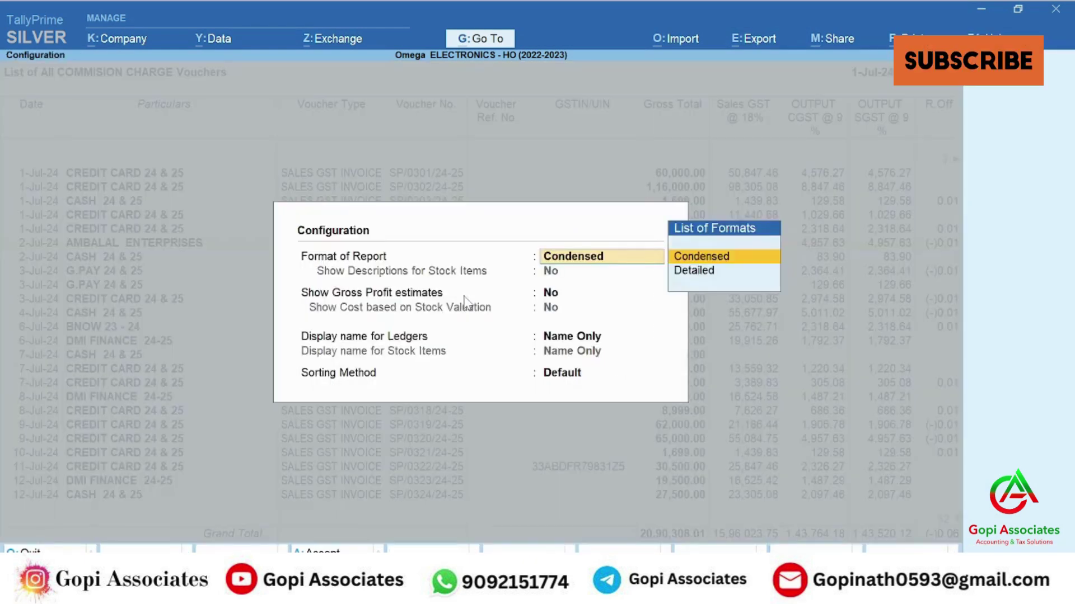
key("Escape")
- Add buyer name and address columns, then export the current register report
left_click(1008, 201)
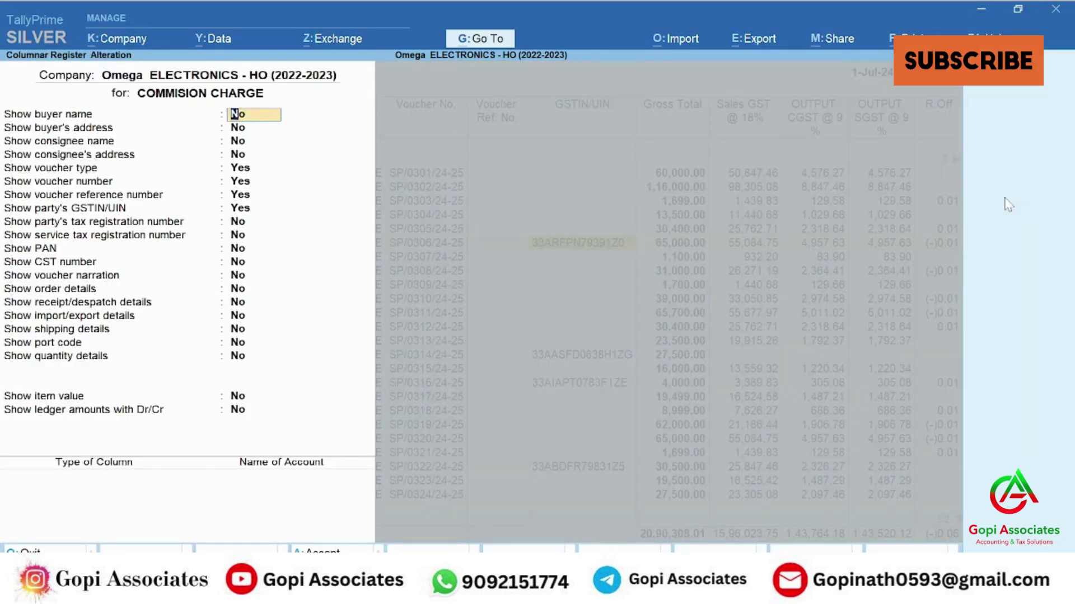
type("yy")
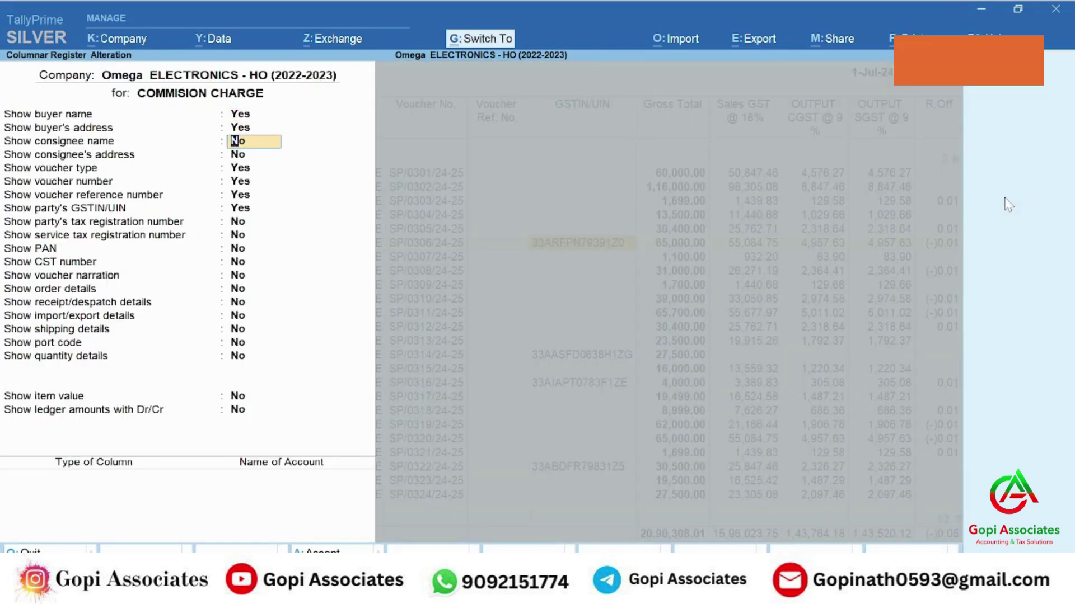
key("ctrl+a")
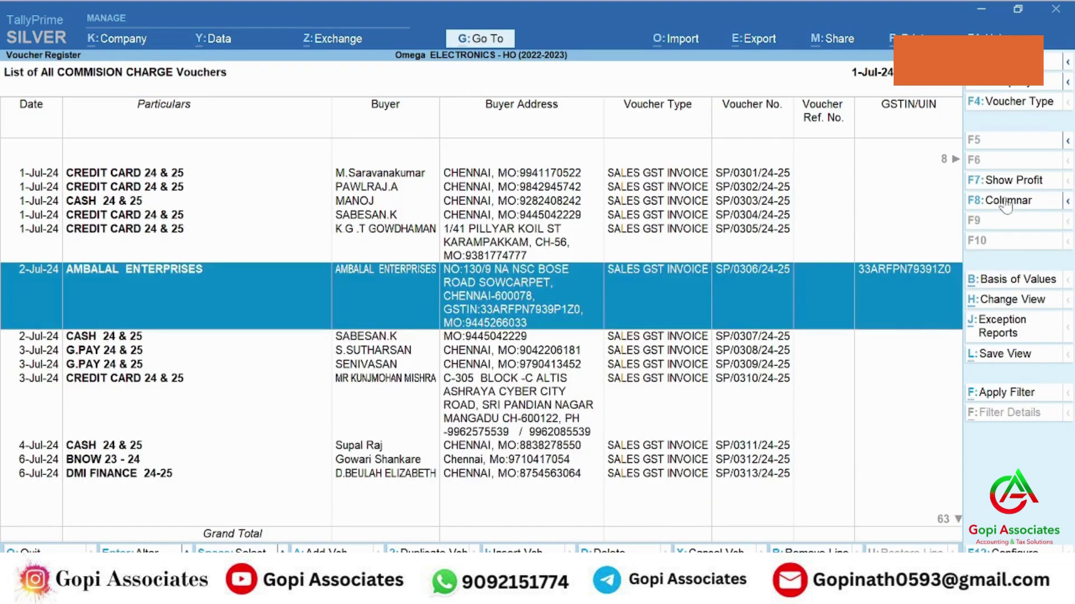
key("alt+e")
key("Return")
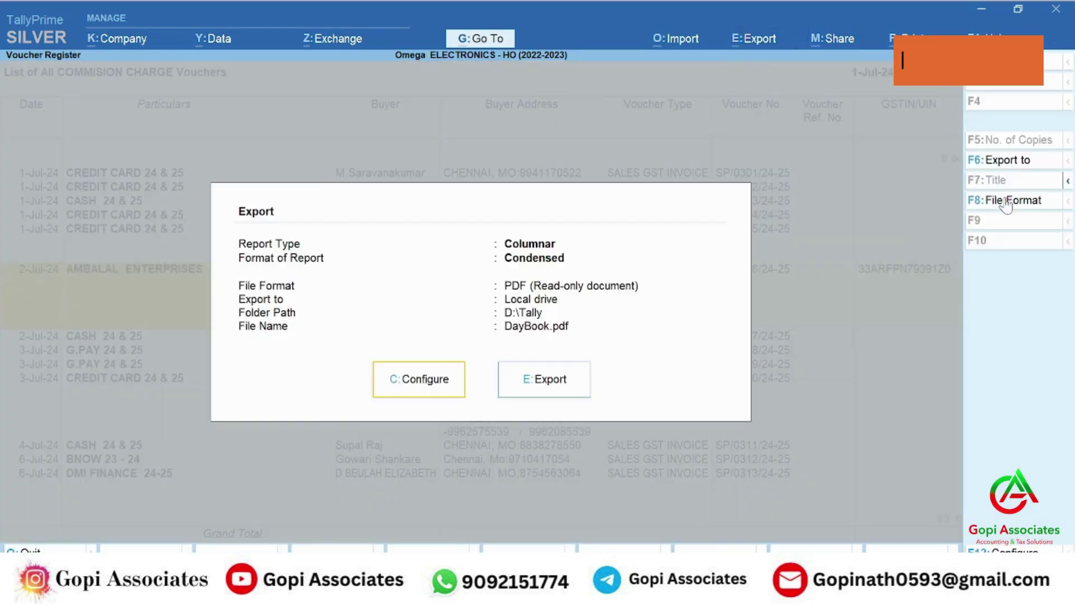
- Set the export file format to Excel (Spreadsheet) and export the July register
key("c")
key("Down")
key("Down")
key("Down")
key("Down")
key("Down")
key("Down")
key("Down")
key("Down")
key("Down")
key("Down")
key("Up")
key("Return")
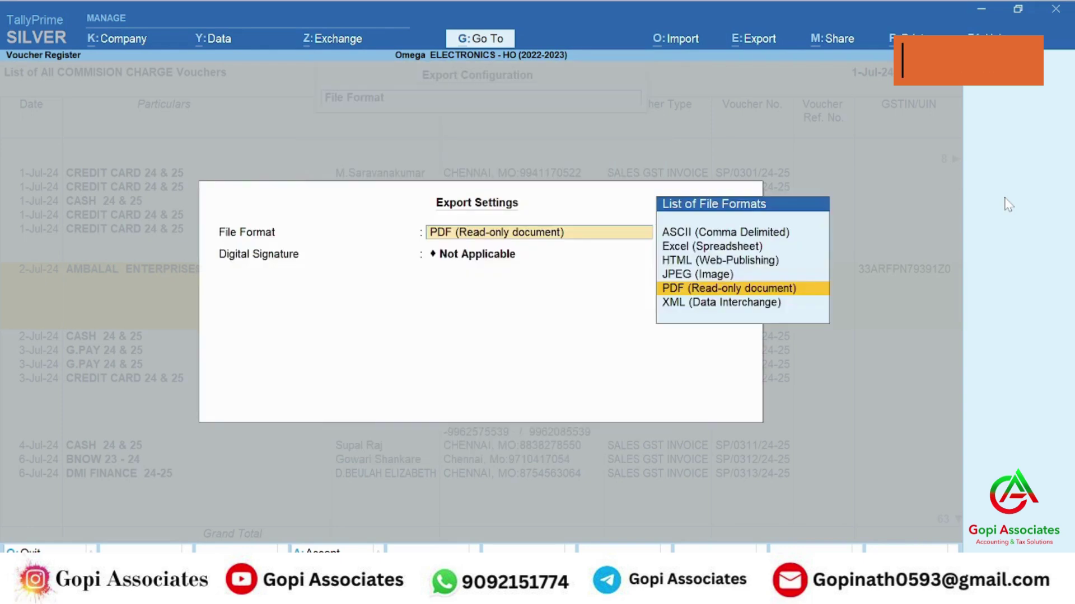
key("Up")
key("Up")
key("Up")
key("Return")
key("ctrl+a")
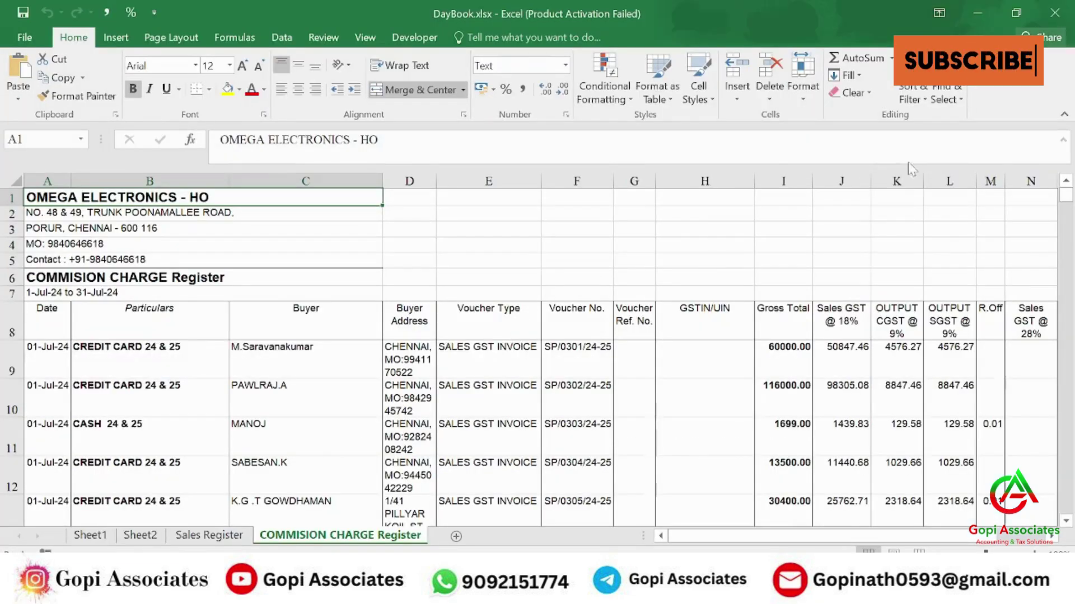
- Dismiss the activation prompt and delete the empty Voucher Ref. No. column G
left_click(703, 458)
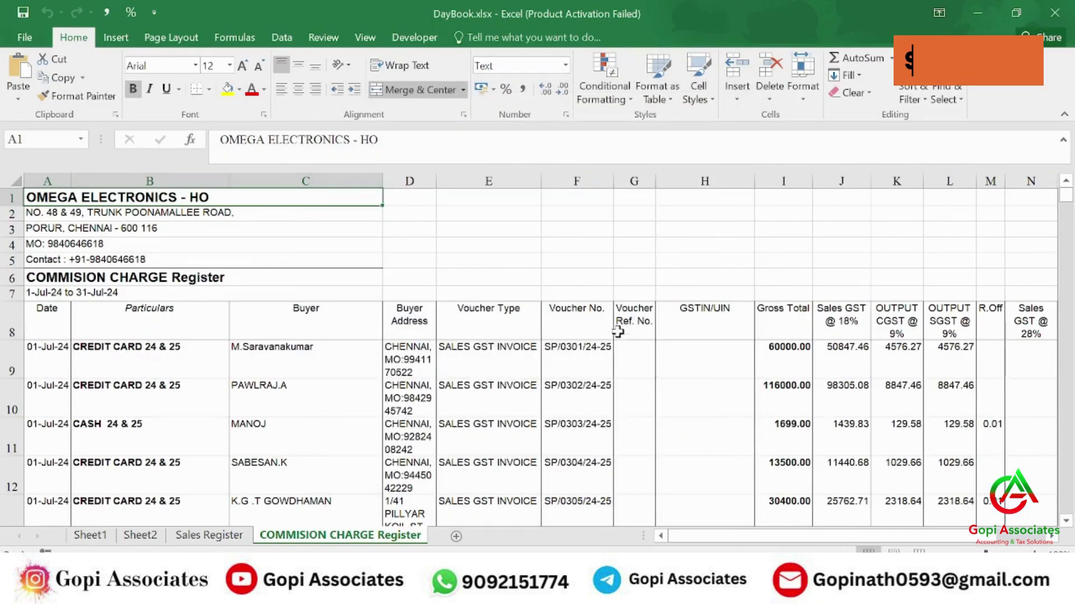
left_click(632, 174)
key("ctrl+minus")
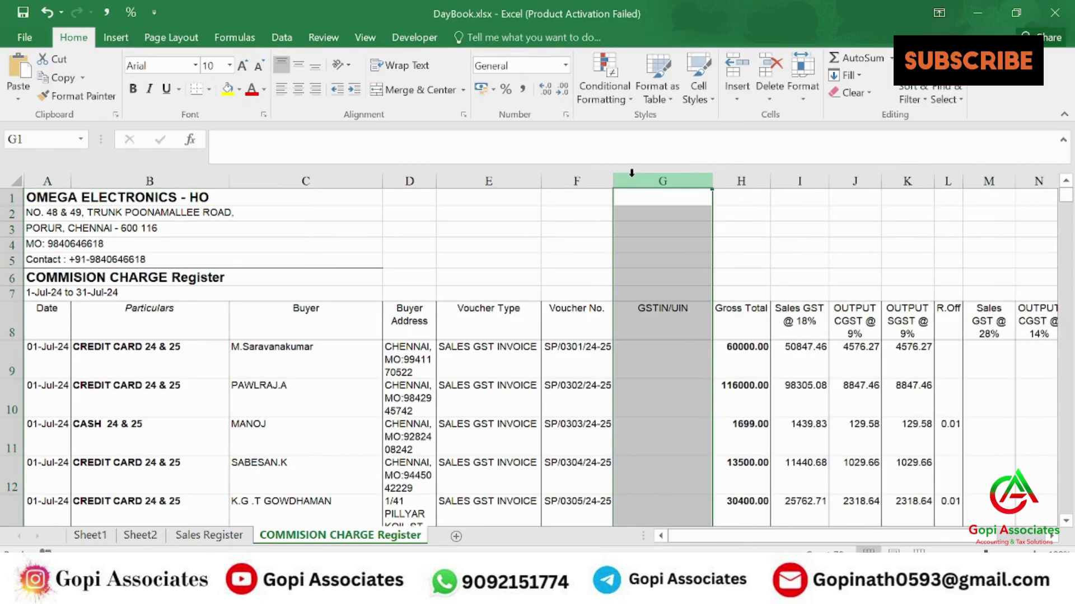
- Select the register table A8:O84 and begin the Data > Filter command
key("Down")
key("Down")
key("Down")
key("Down")
key("Down")
key("Down")
key("Down")
key("shift+space")
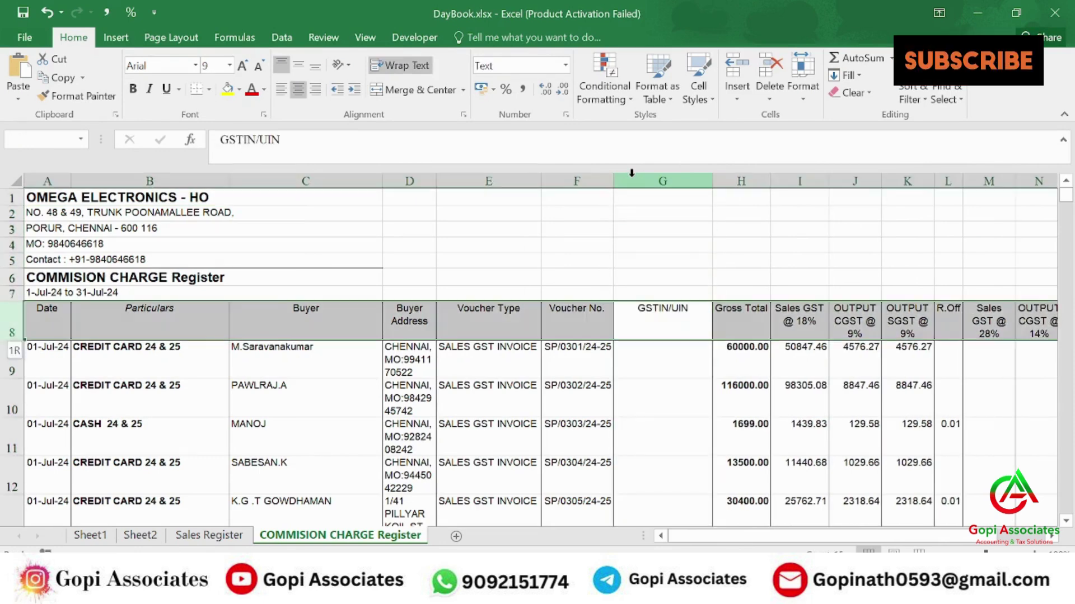
key("Left")
key("Home")
key("ctrl+shift+Right")
key("ctrl+shift+Down")
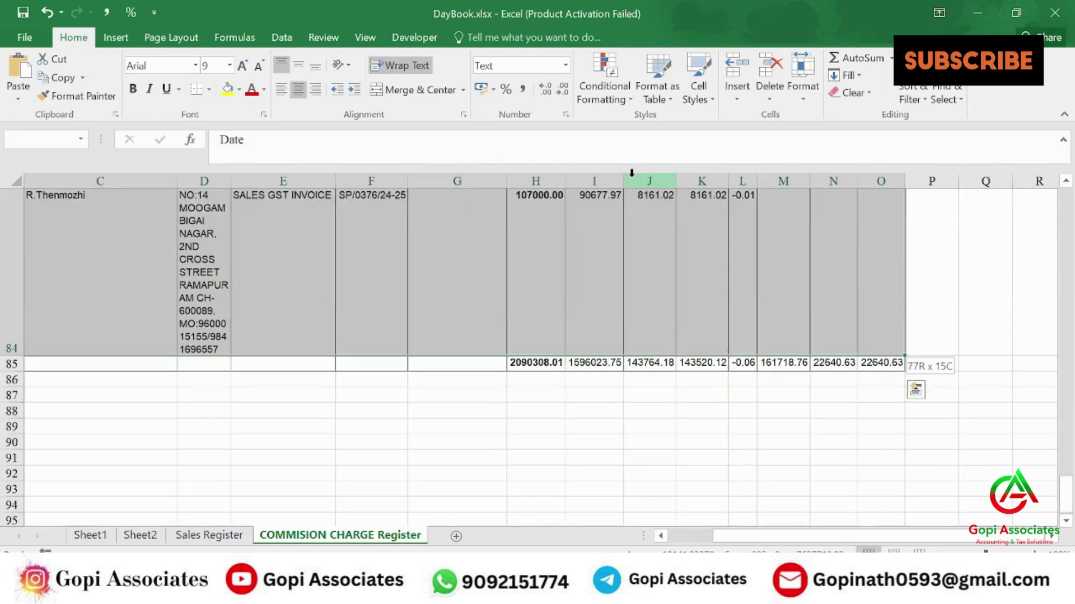
key("alt+d")
- Add header filters and exclude blank rows from the GSTIN/UIN column
key("f")
key("f")
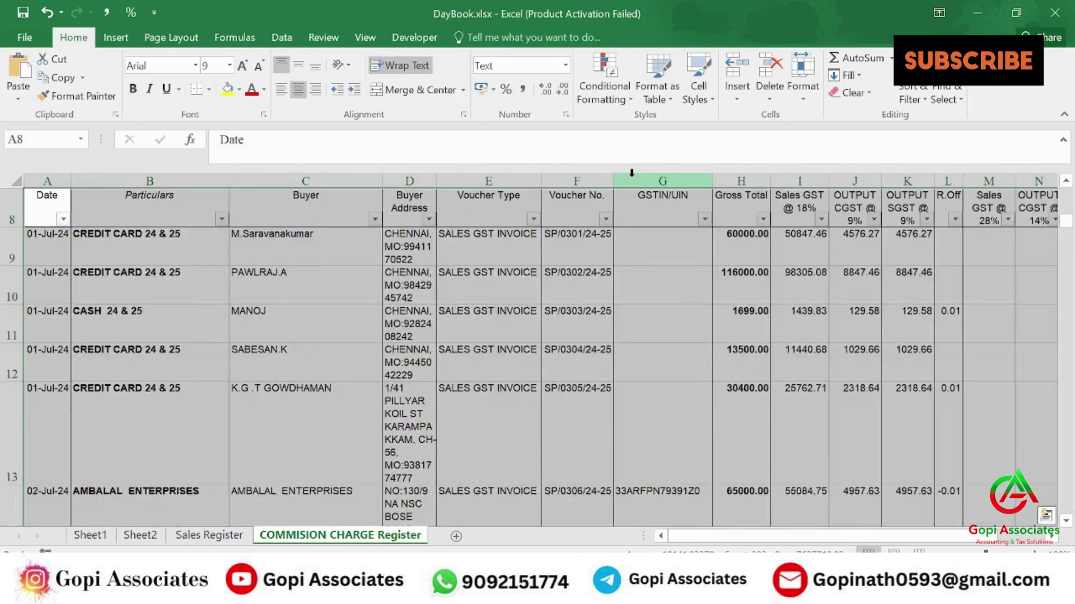
left_click(704, 219)
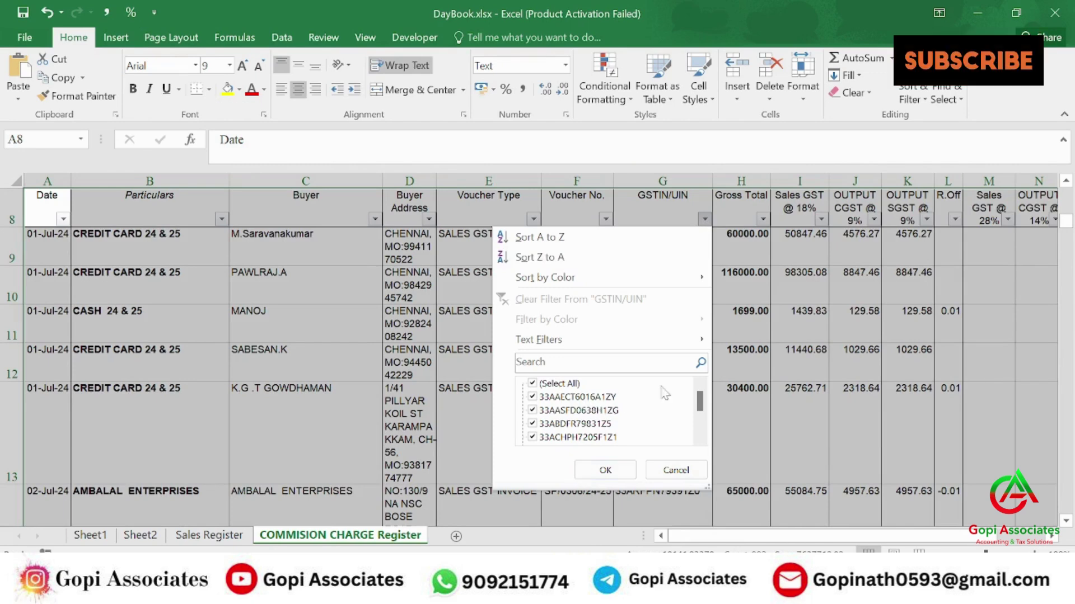
left_click_drag(703, 409, 704, 445)
left_click(554, 437)
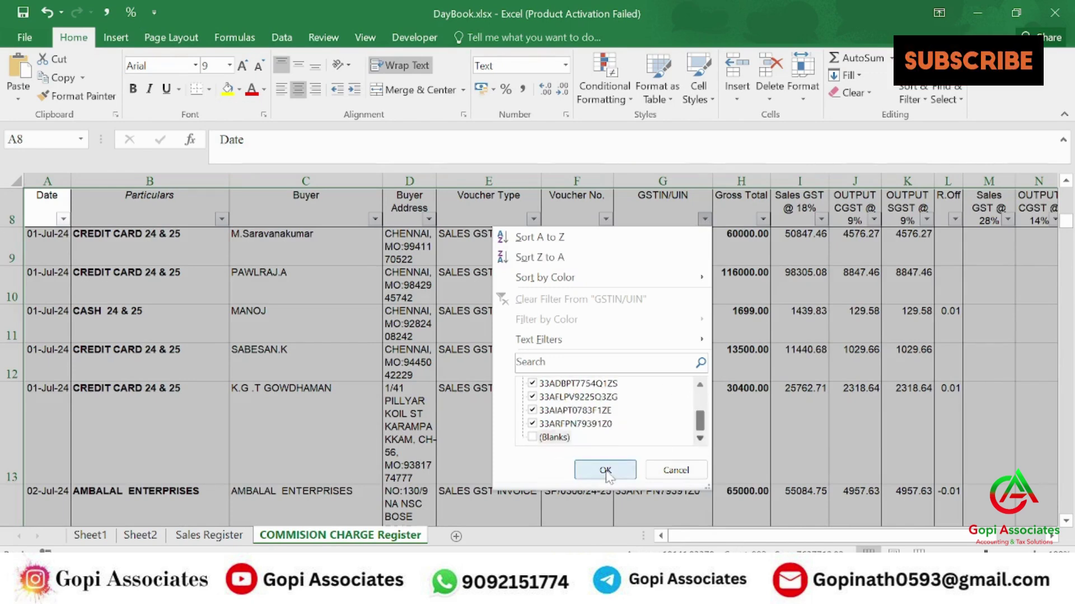
left_click(606, 471)
- Turn off Wrap Text across the sheet and widen the Buyer Address column
left_click(666, 279)
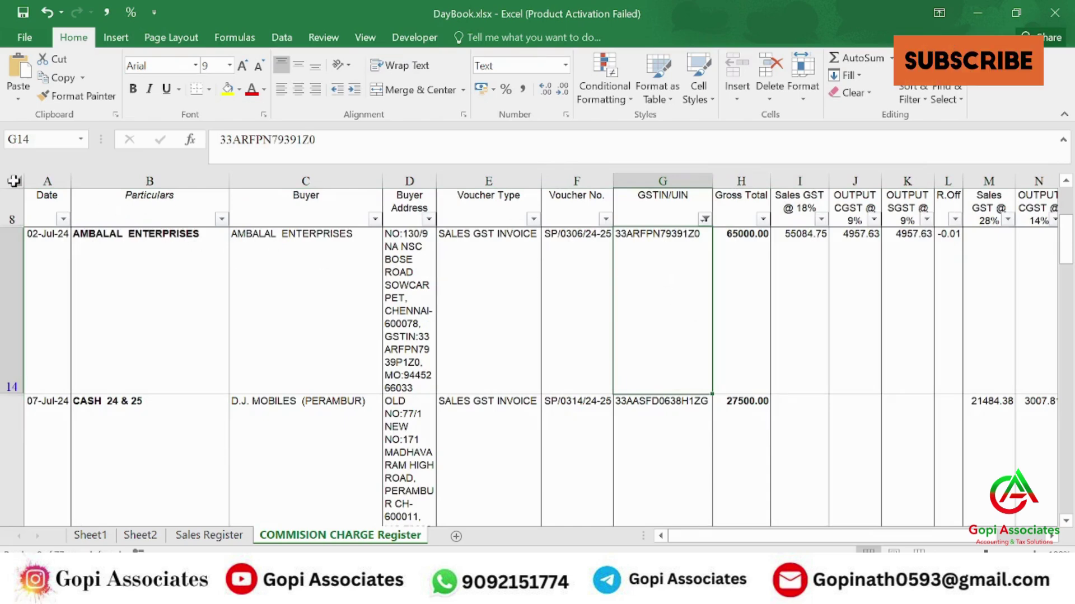
left_click(14, 181)
left_click(401, 66)
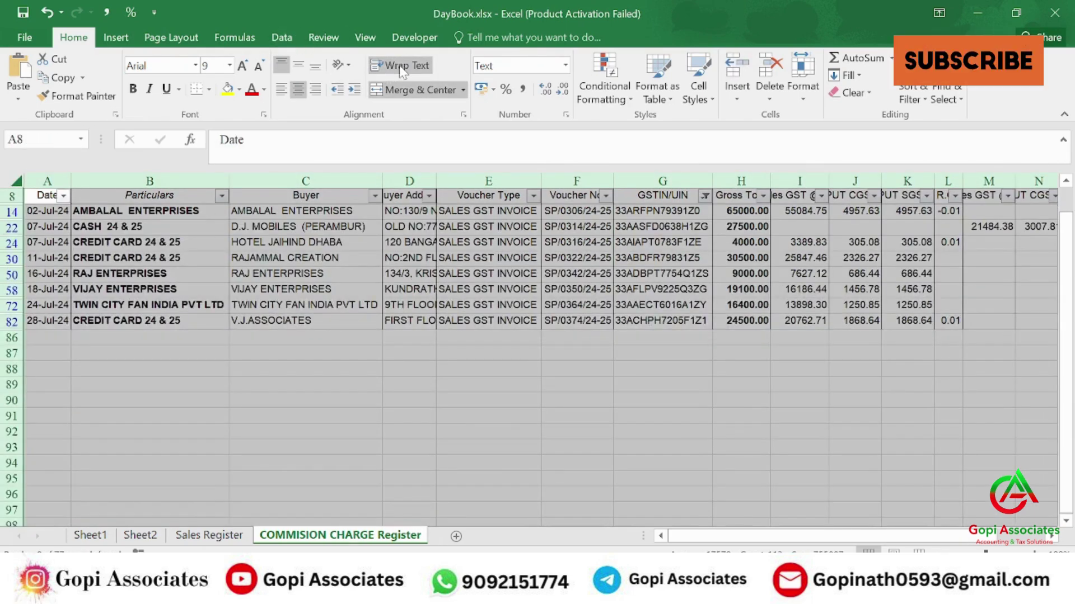
left_click(488, 400)
left_click_drag(436, 181, 638, 220)
- Select the visible GSTINs G14:G82 and switch back to the GST portal
key("Up")
key("Up")
key("Up")
left_click(830, 214)
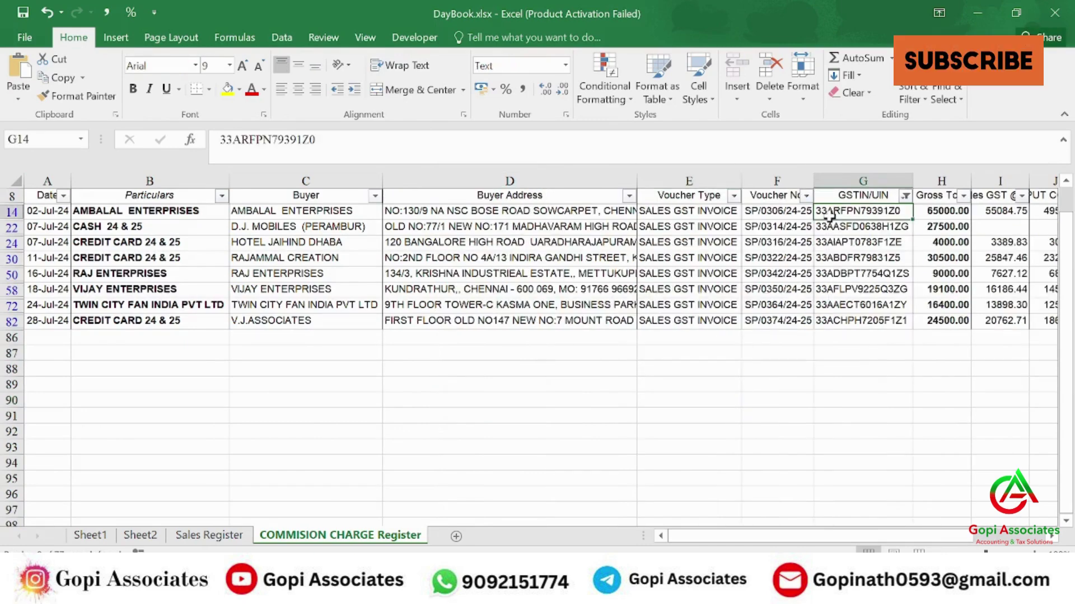
key("ctrl+shift+Down")
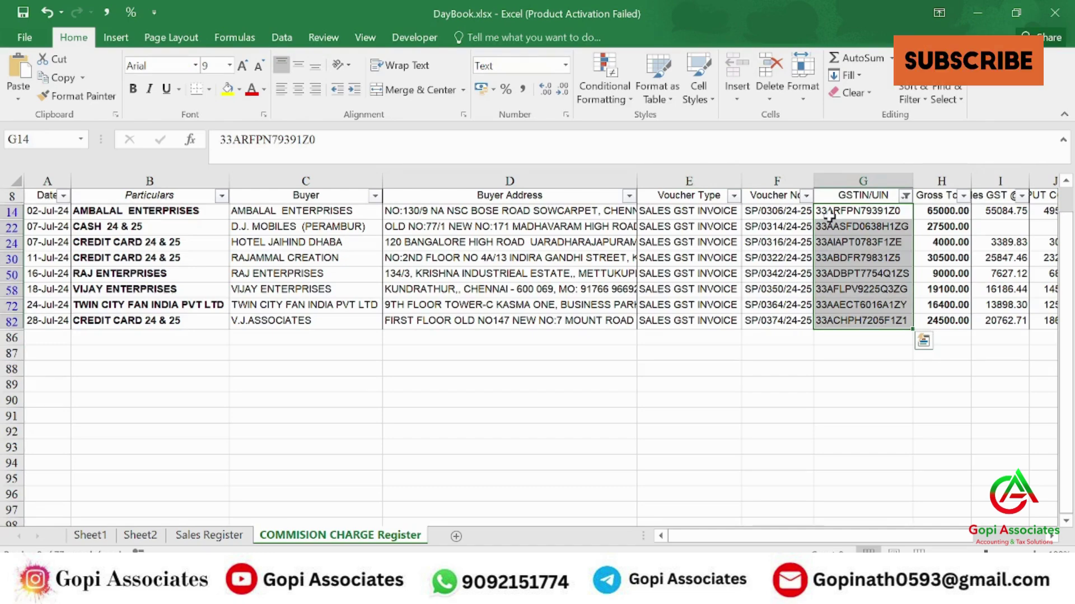
key("alt+Tab")
key("alt+Tab")
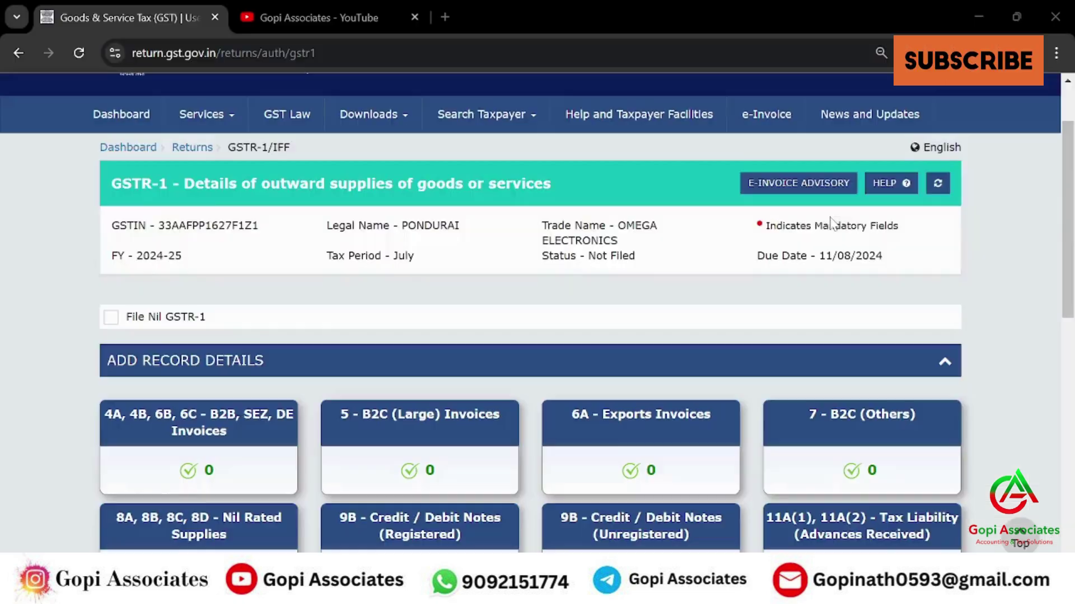
- Expand the E-Invoice Download History section on the GSTR-1 page
scroll(187, 287, "down", 5)
scroll(235, 225, "down", 5)
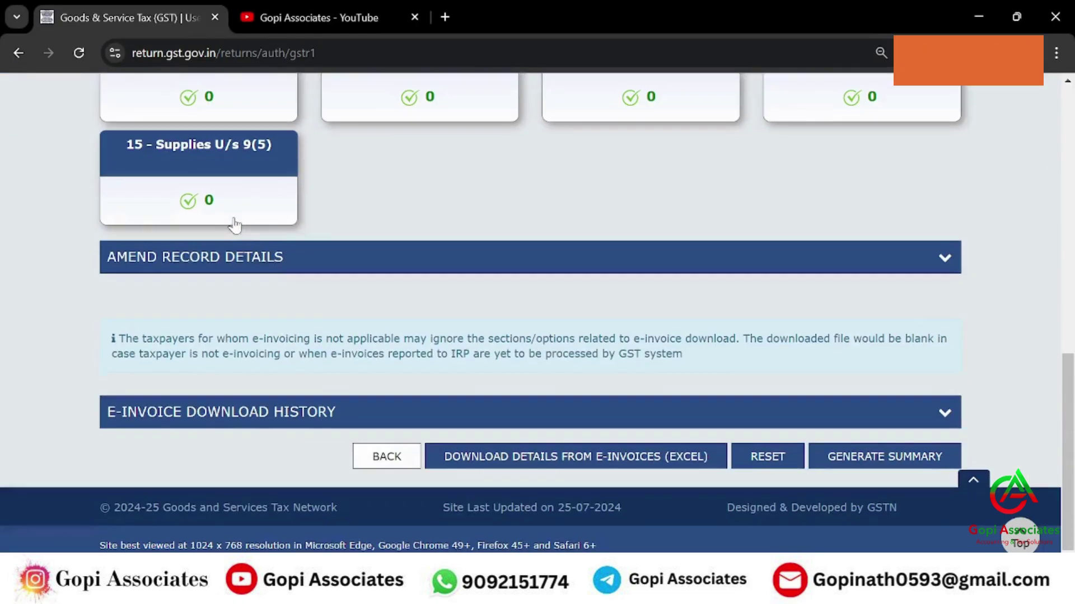
left_click(297, 425)
scroll(292, 392, "down", 5)
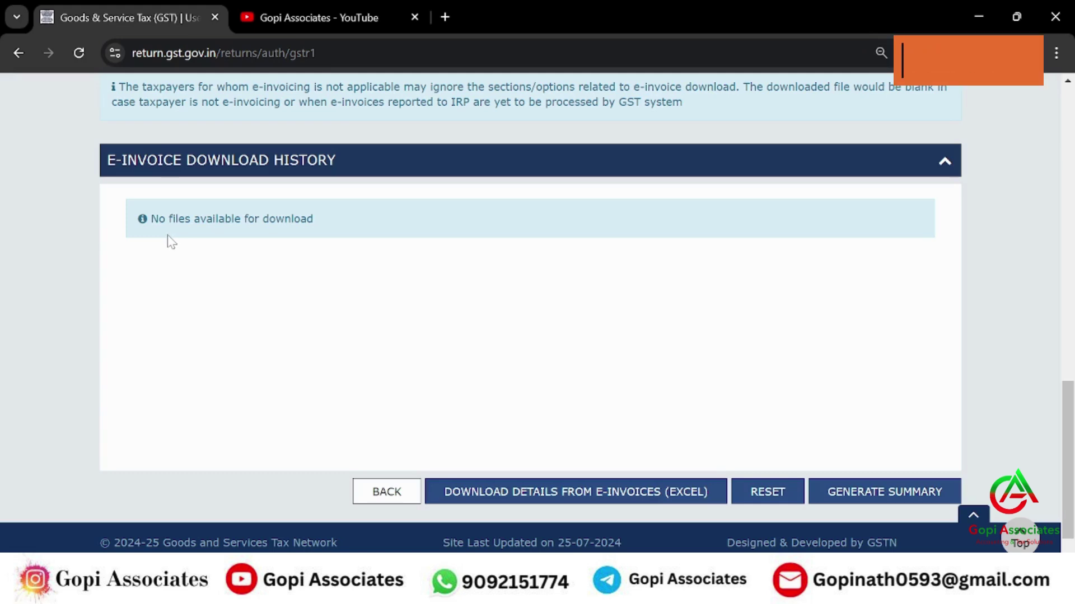
- Clear the selection in the DayBook register workbook and return to the portal
key("alt+Tab")
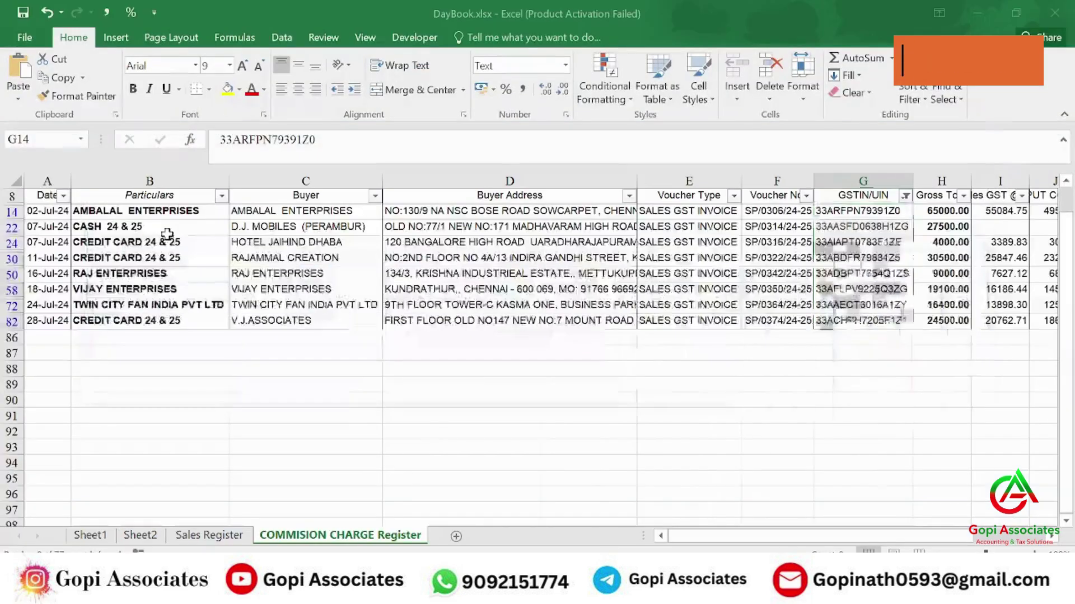
left_click(379, 451)
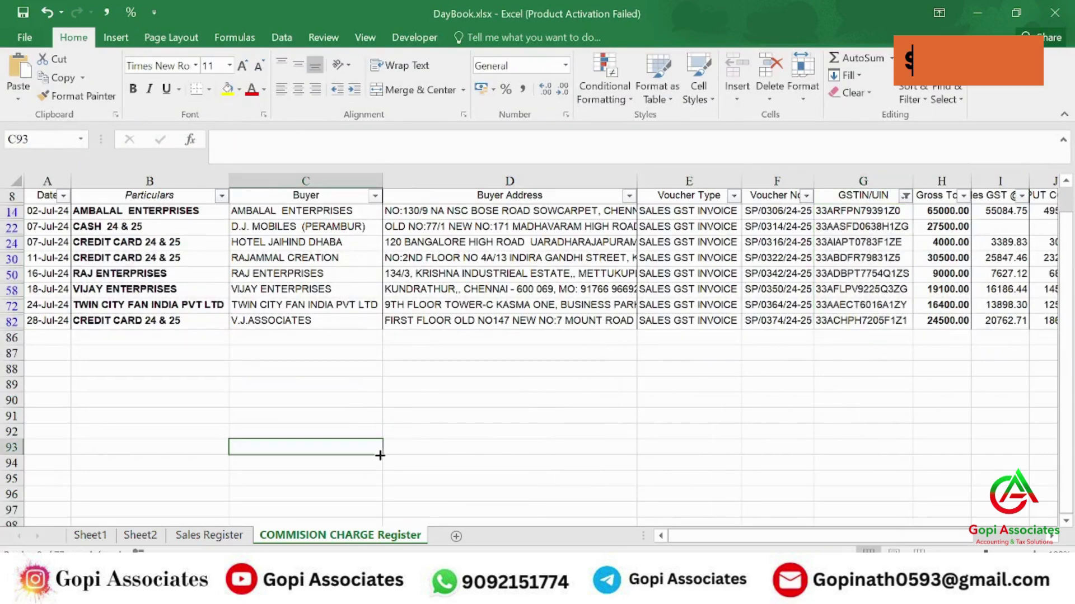
key("alt+Tab")
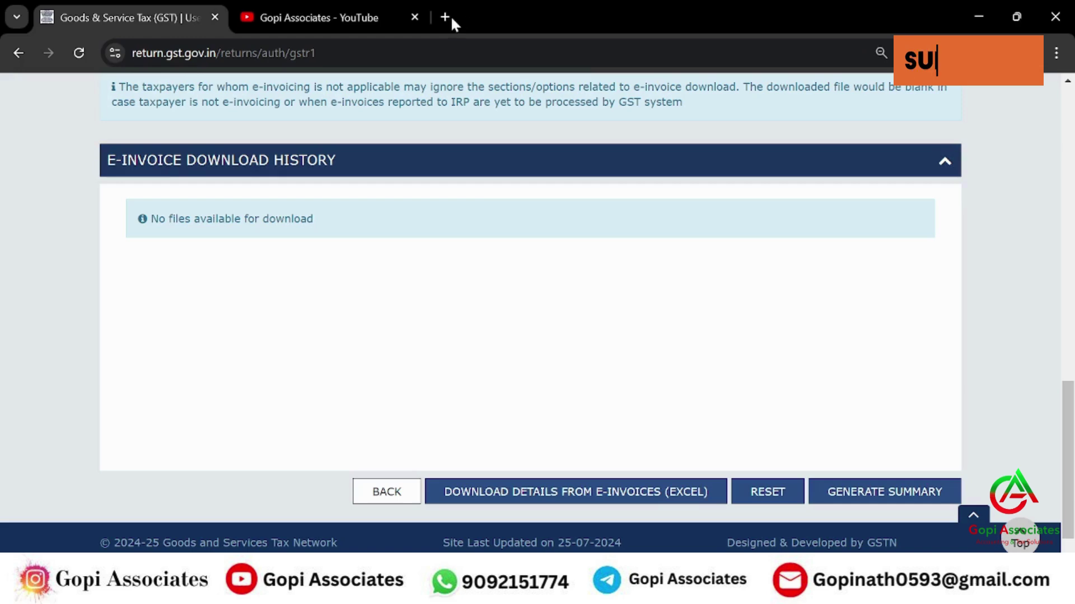
- Search 'E INV' in a new tab and open the e-Invoice System site
left_click(445, 17)
type("E INV")
key("Return")
left_click(161, 260)
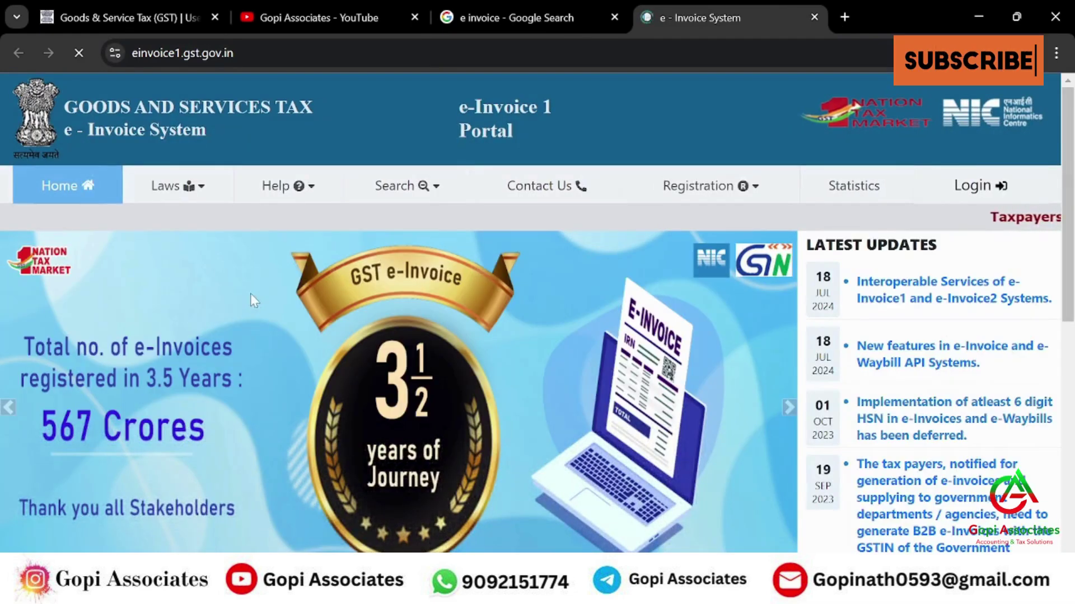
mouse_move(444, 178)
mouse_move(282, 187)
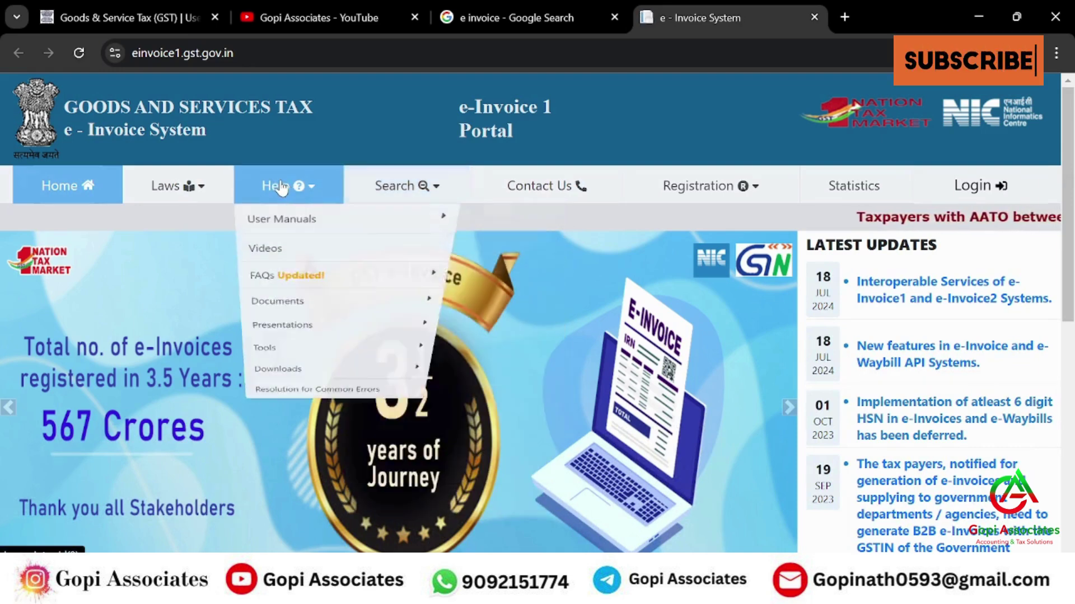
mouse_move(273, 437)
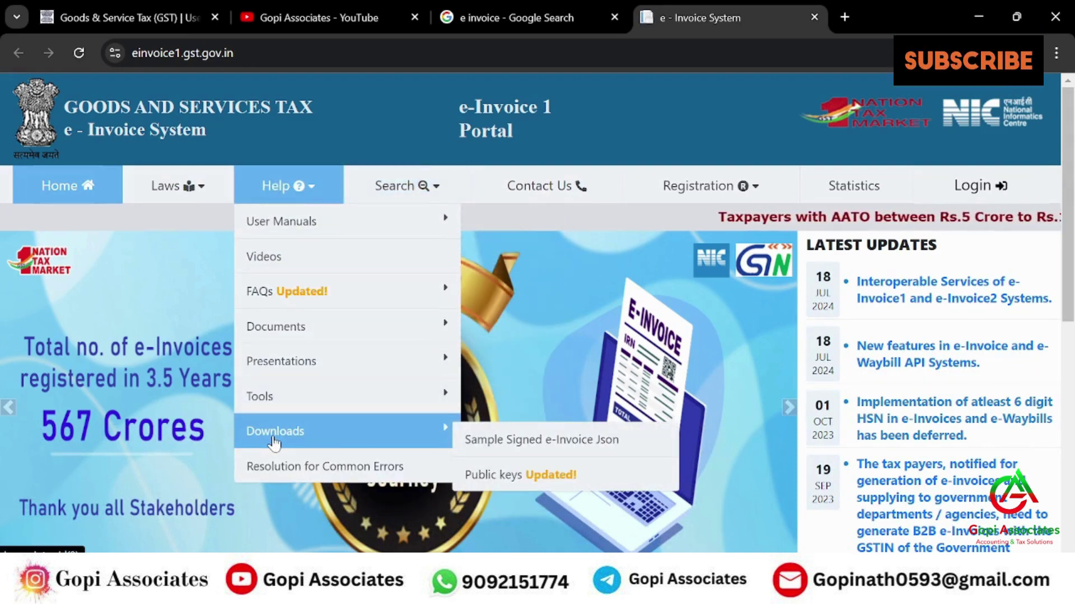
mouse_move(392, 398)
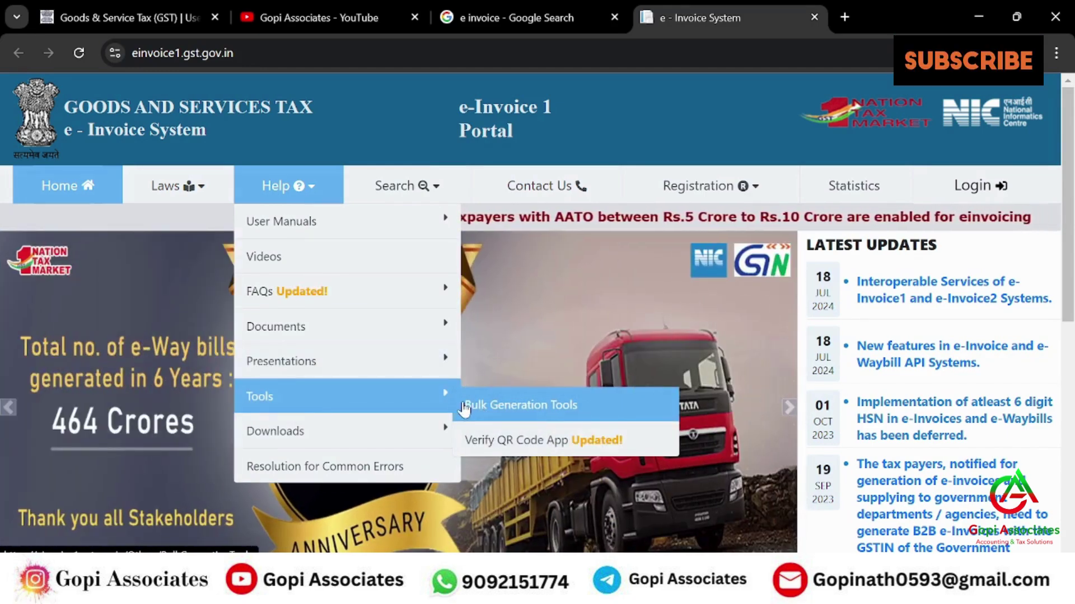
- Download the GePP tool from Bulk Generation Tools and show NIC-GePP_V2.0.xlsm in its folder
left_click(508, 404)
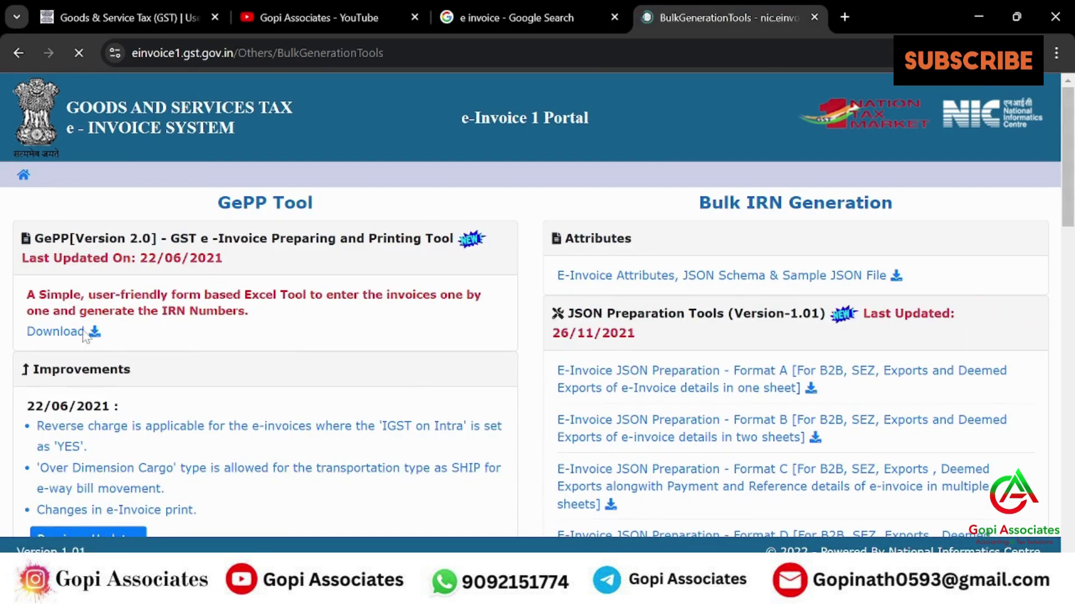
left_click(67, 332)
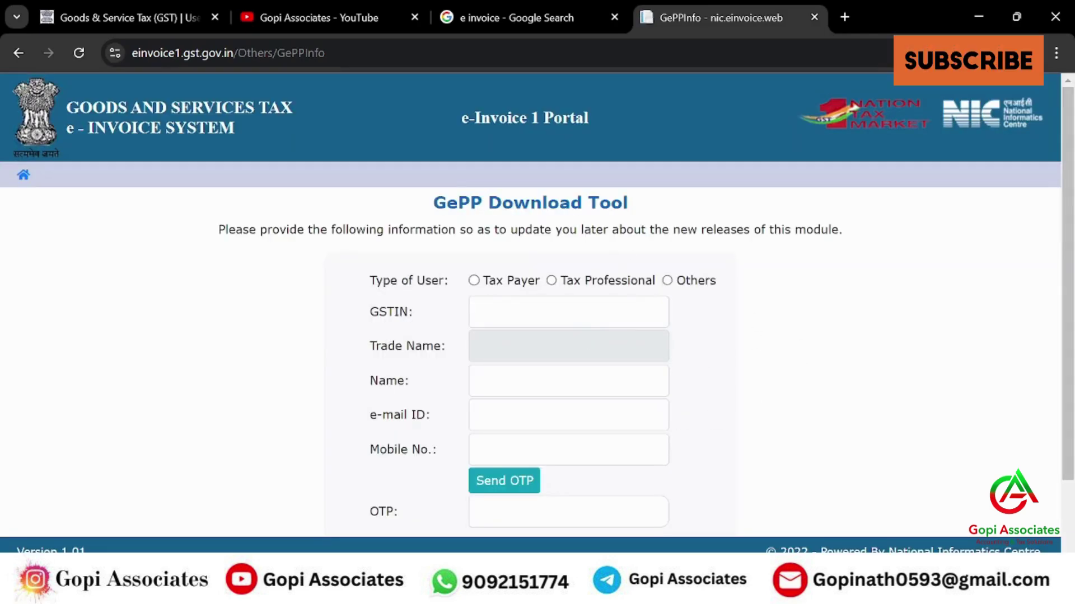
left_click(999, 53)
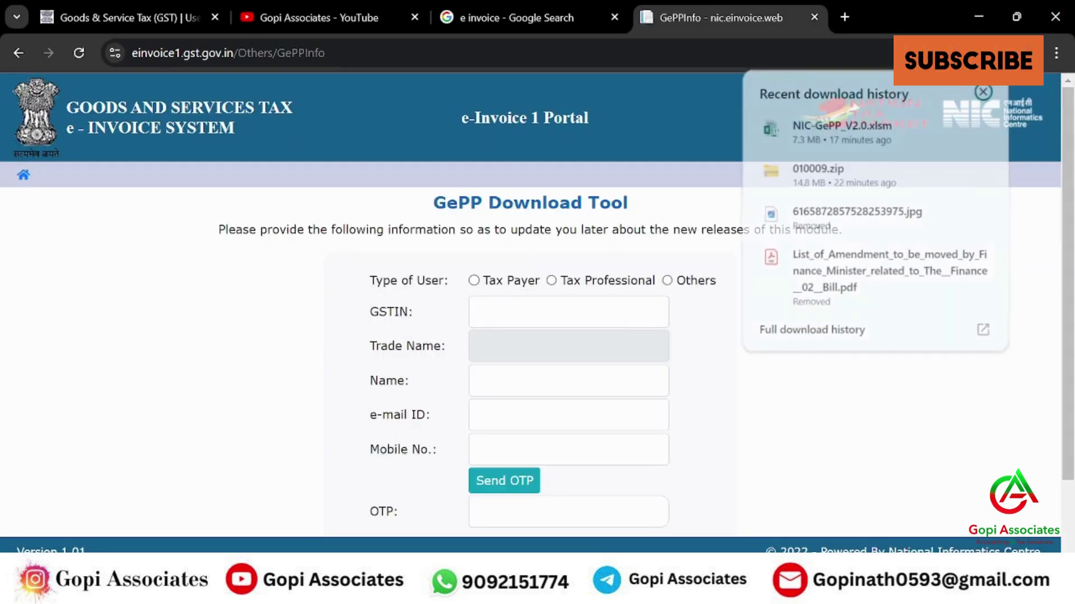
left_click(979, 128)
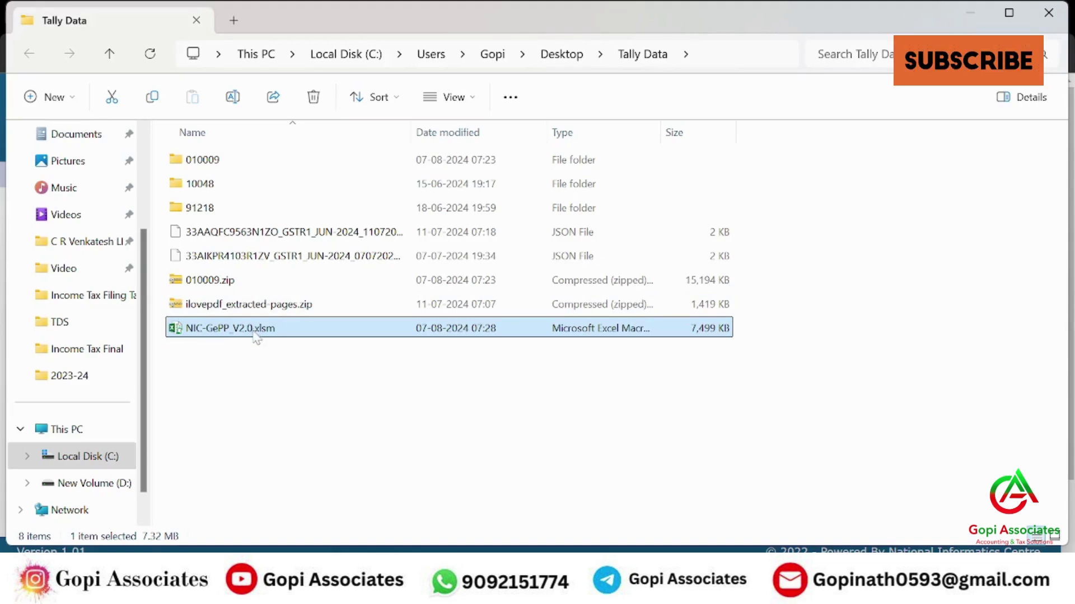
- Open NIC-GePP_V2.0.xlsm from the Tally Data folder
double_click(246, 330)
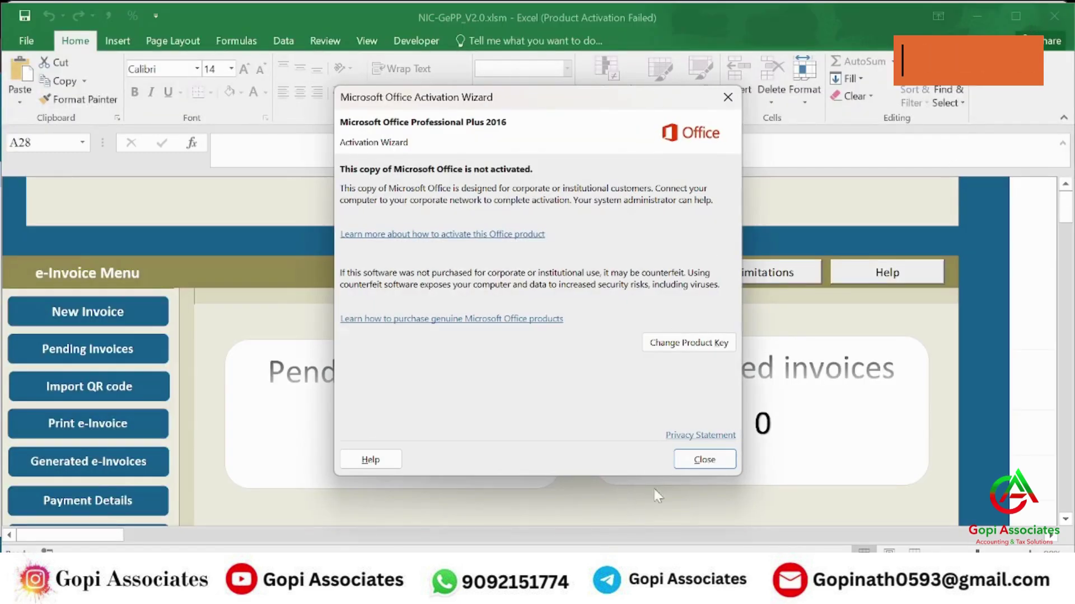
- Dismiss the Office activation notice, browse the e-Invoice Menu, and maximize the GePP workbook
left_click(704, 456)
mouse_move(684, 593)
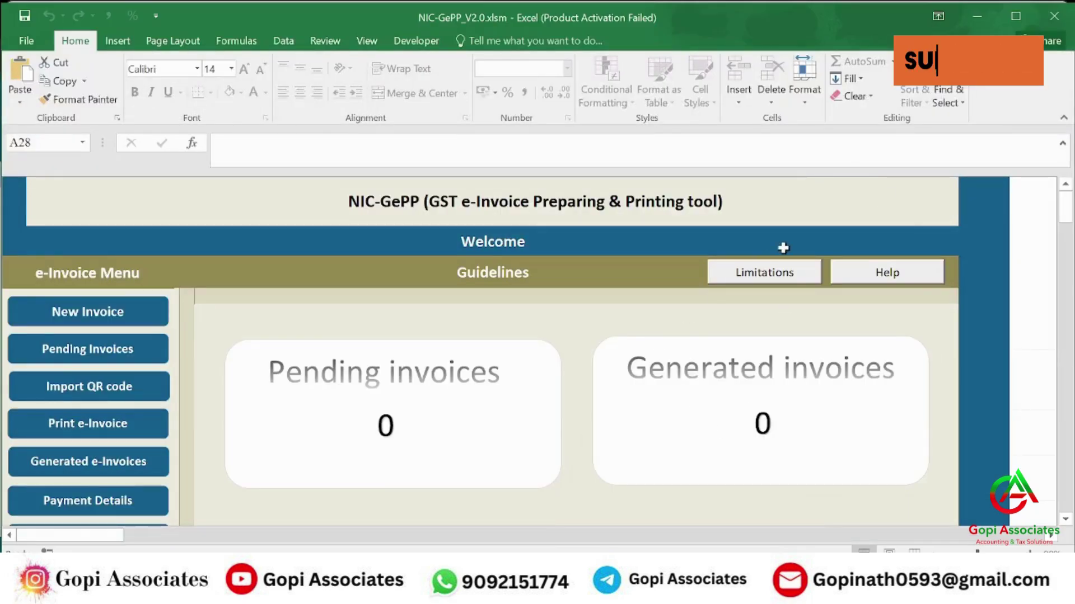
scroll(384, 333, "down", 1)
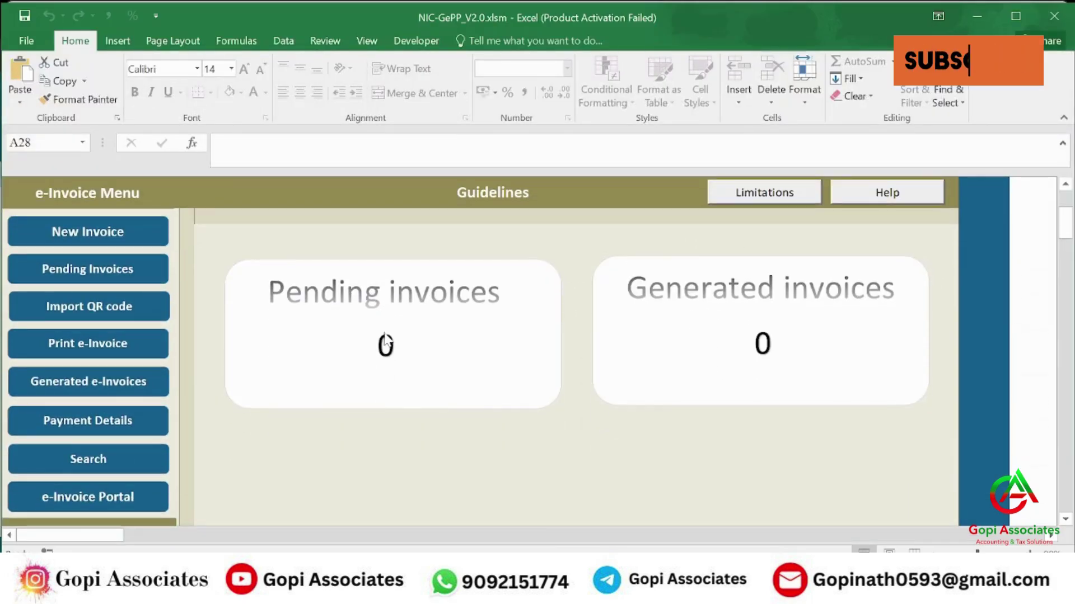
scroll(385, 339, "down", 1)
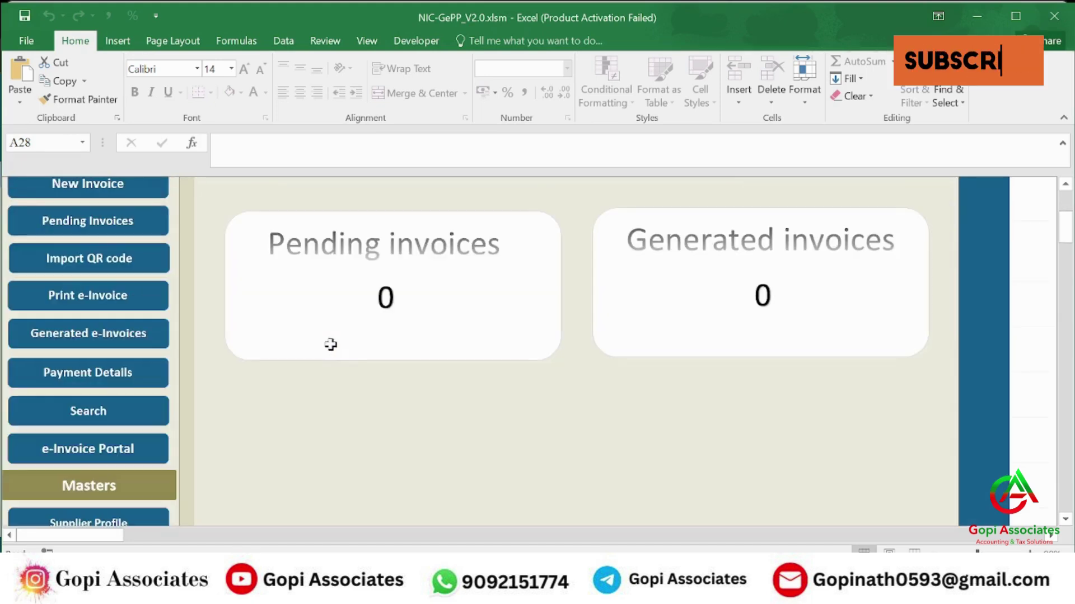
scroll(307, 361, "up", 1)
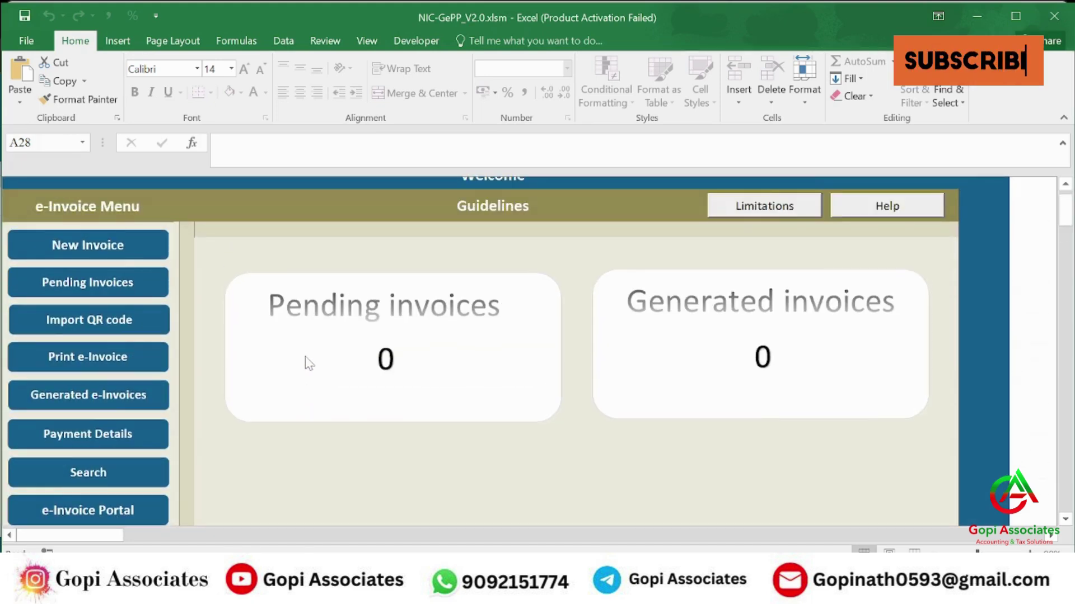
scroll(308, 364, "up", 1)
left_click(1015, 16)
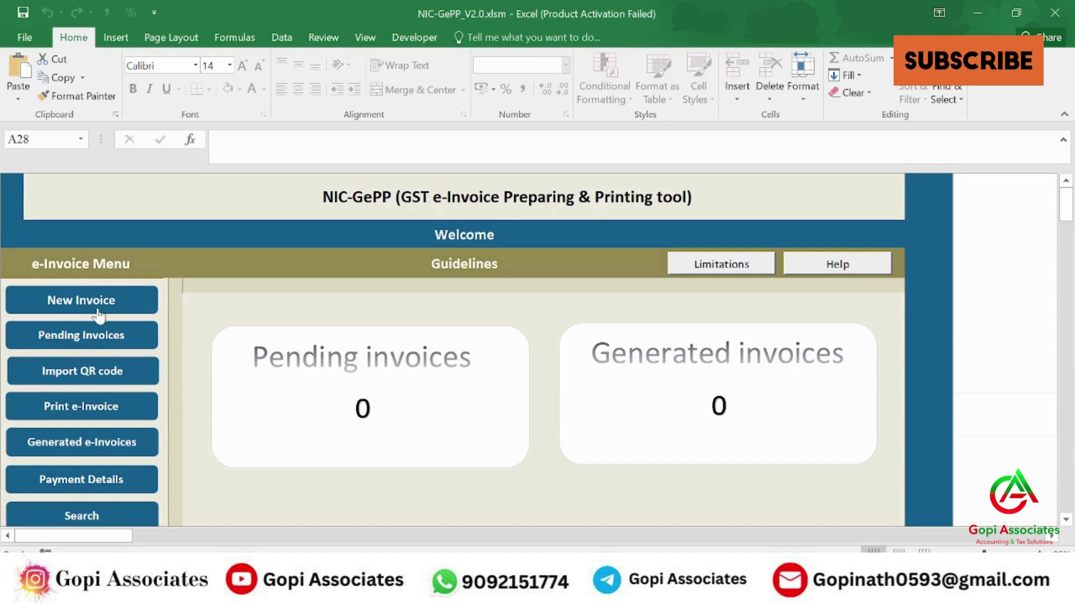
- Start a New Invoice in NIC-GePP and dismiss both missing-data warnings to reach Supplier Profile
left_click(79, 301)
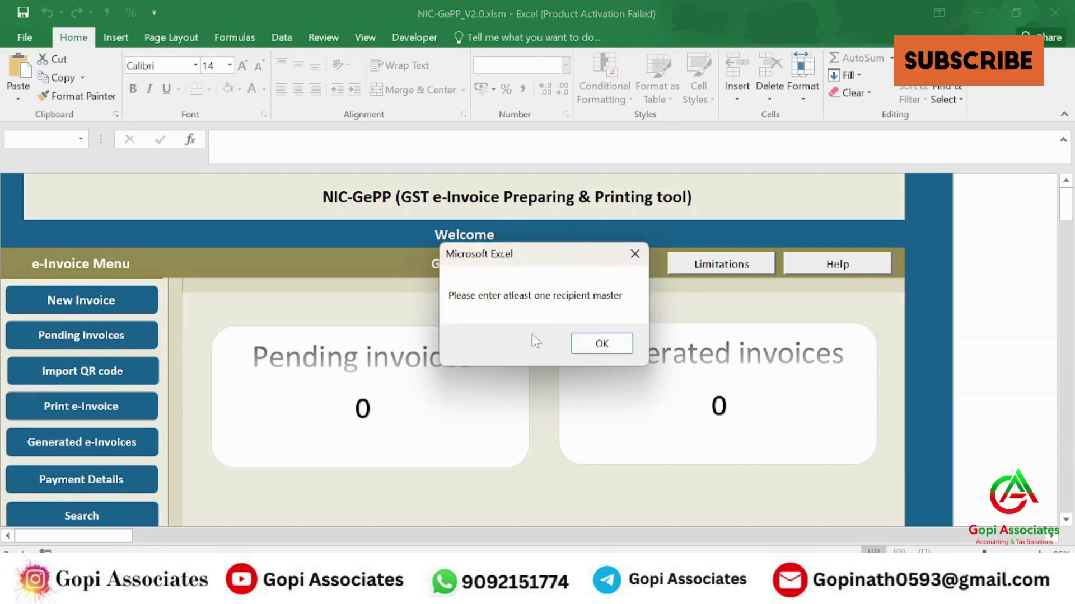
left_click(601, 345)
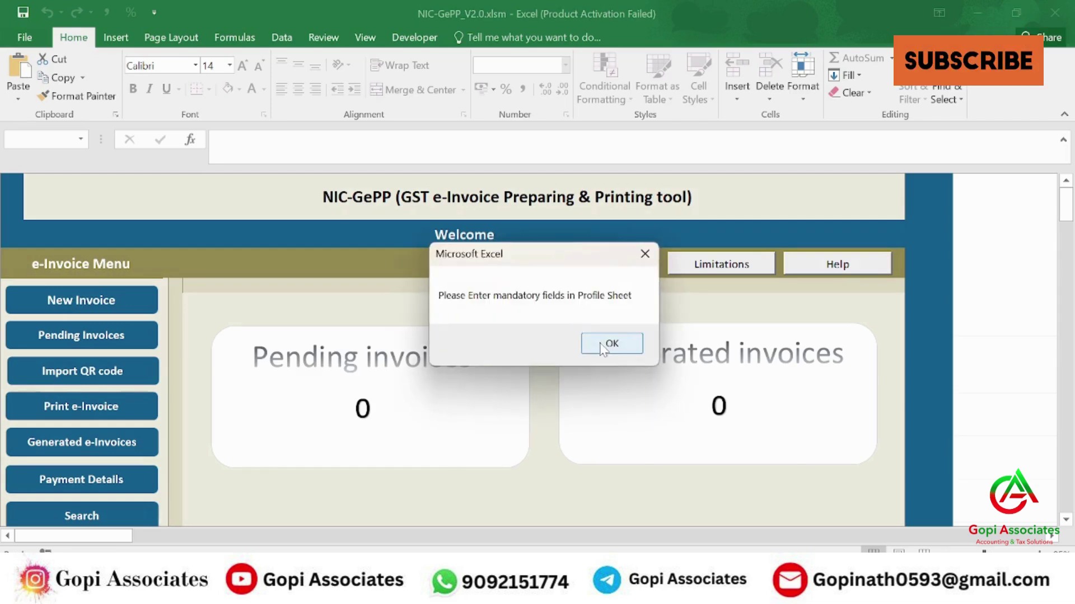
left_click(600, 343)
scroll(559, 355, "down", 3)
scroll(558, 354, "up", 3)
- Copy AMBALAL ENTERPRISES from DayBook cell C14 into the Legal Name and Trade Name fields
mouse_move(609, 593)
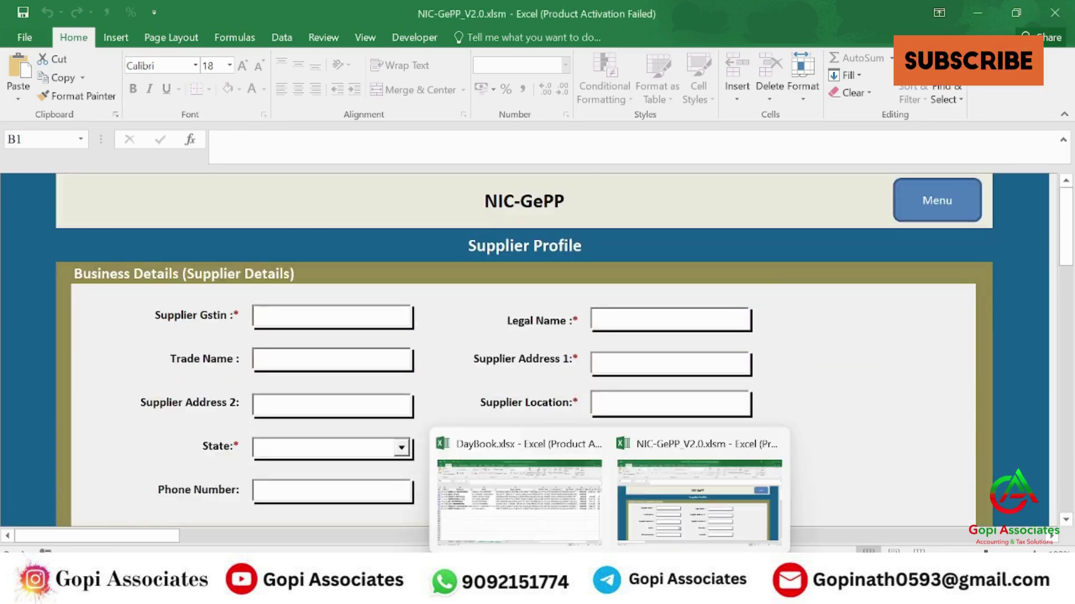
left_click(520, 500)
left_click(291, 216)
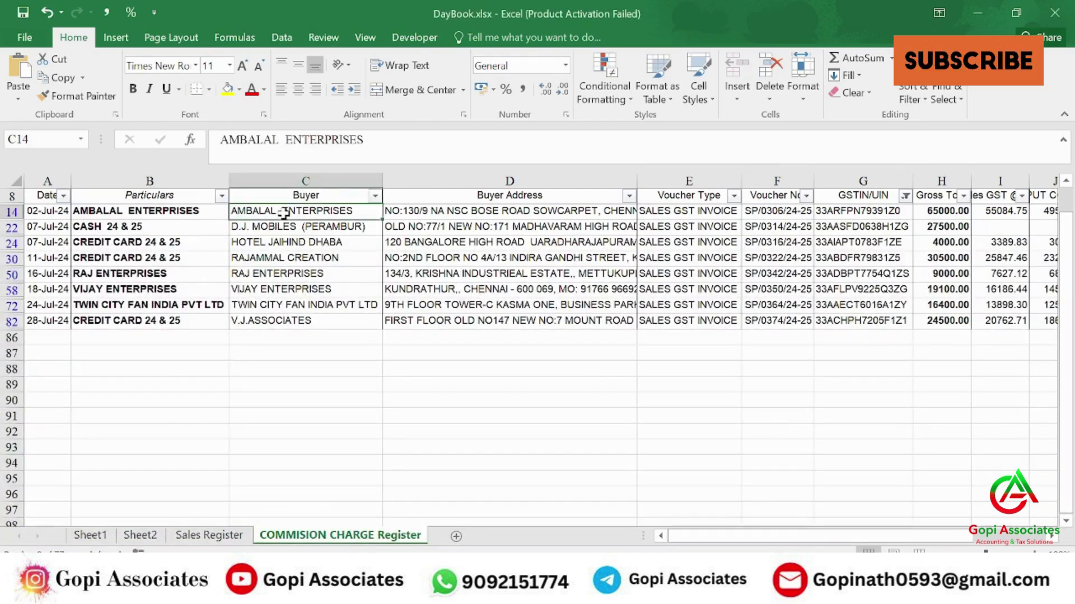
key("alt+Tab")
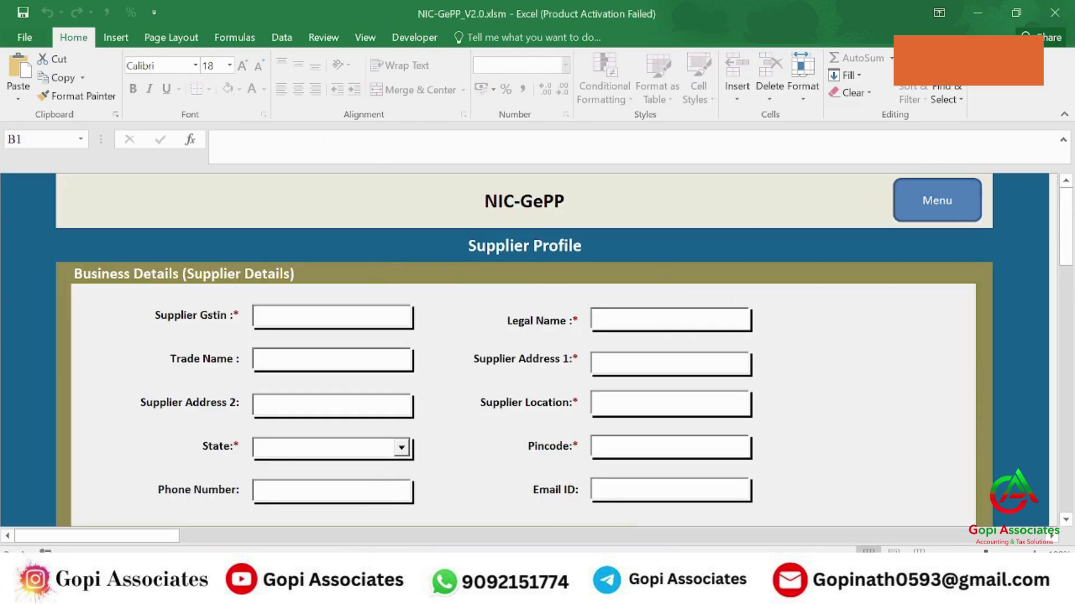
left_click(600, 319)
type("AMBALAL  ENTERPRISES")
left_click(333, 360)
type("AMBALAL  ENTERPRISES")
- Enter the supplier GSTIN from cell G14, then select the address in DayBook cell D14
key("alt+Tab")
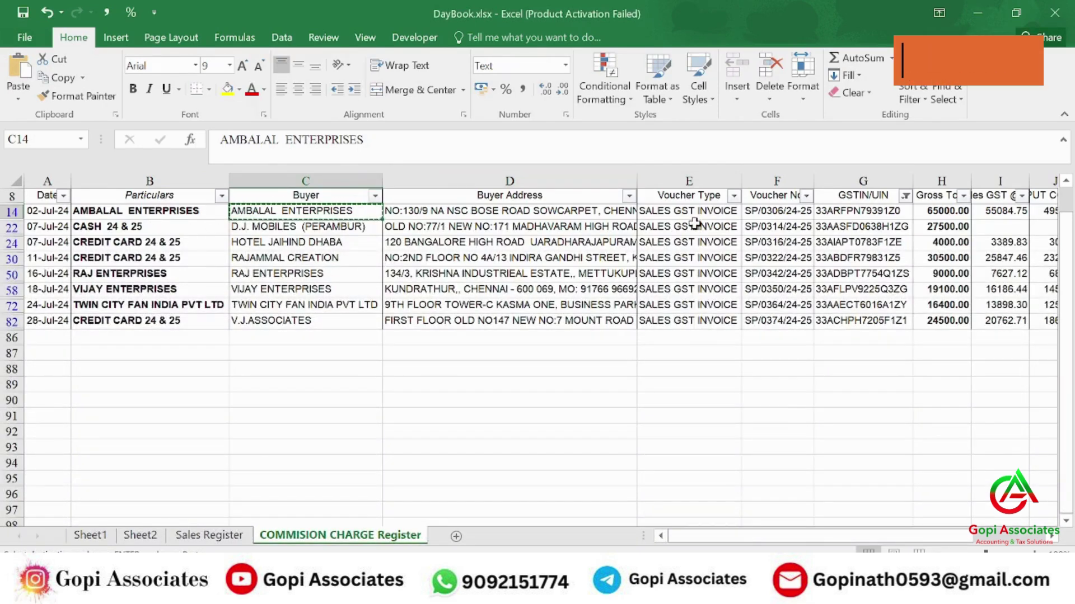
left_click(836, 210)
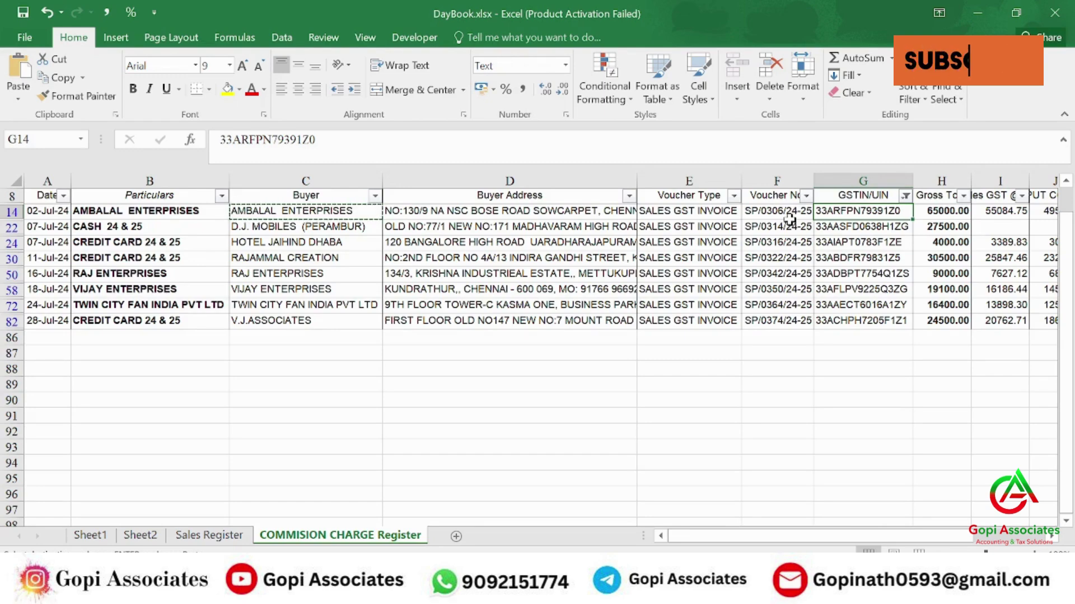
key("alt+Tab")
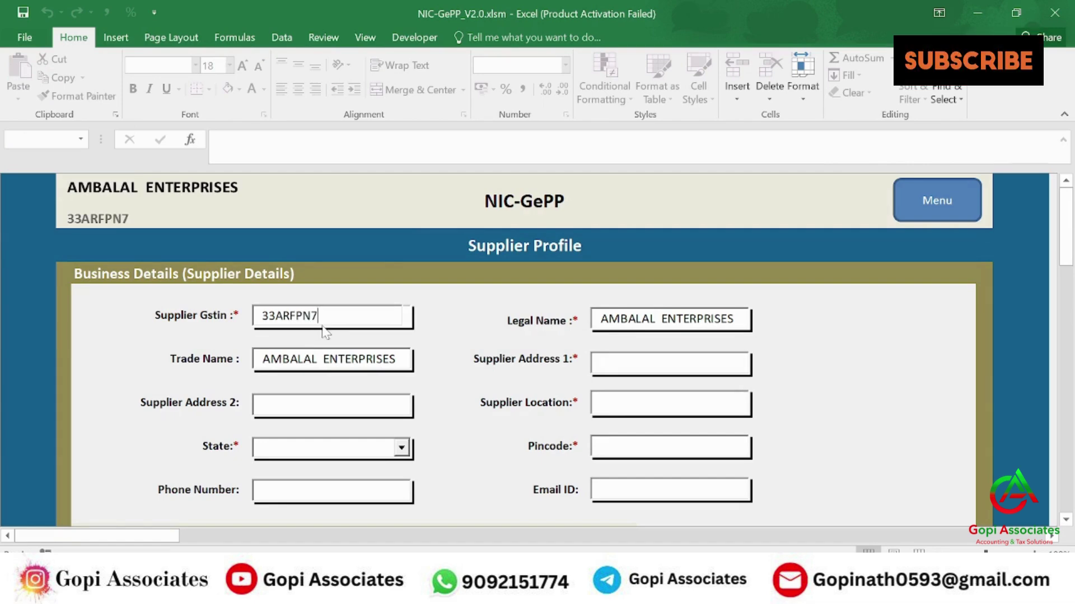
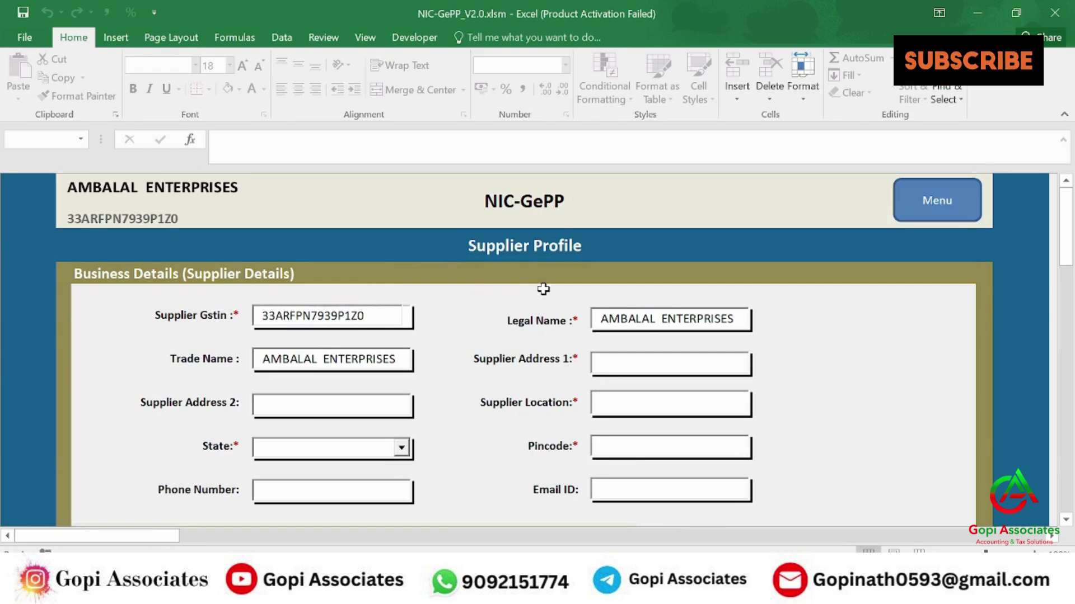
left_click(518, 322)
scroll(620, 341, "down", 2)
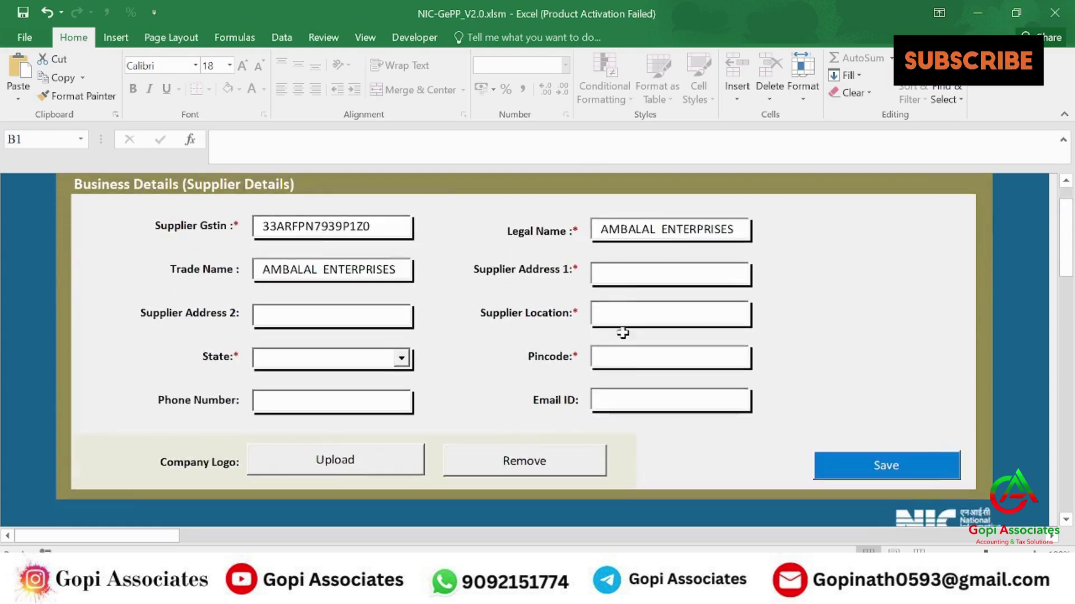
key("alt+Tab")
left_click(407, 212)
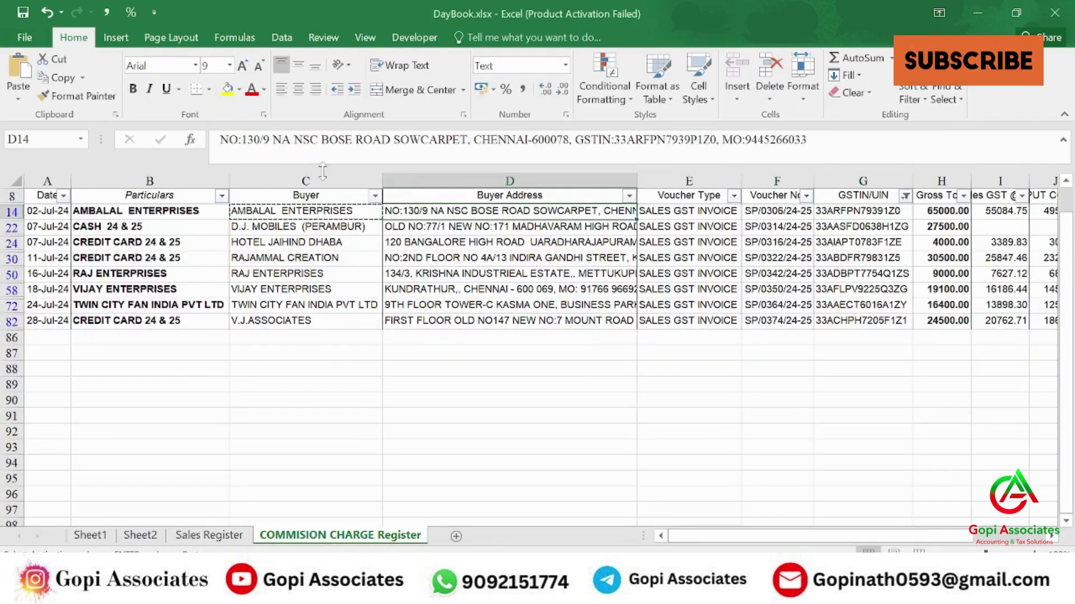
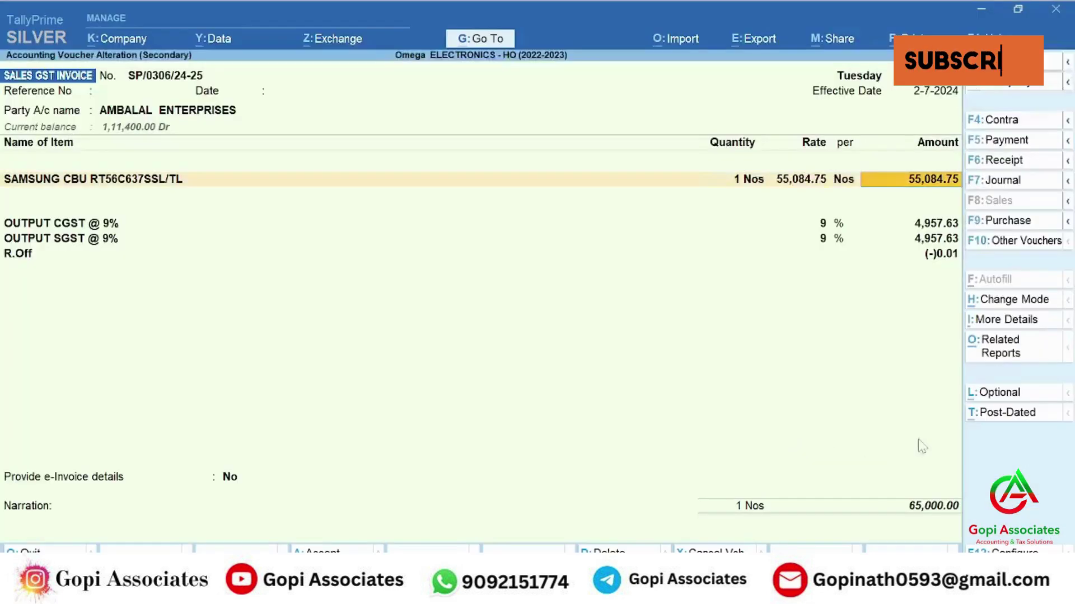
key("alt+Tab")
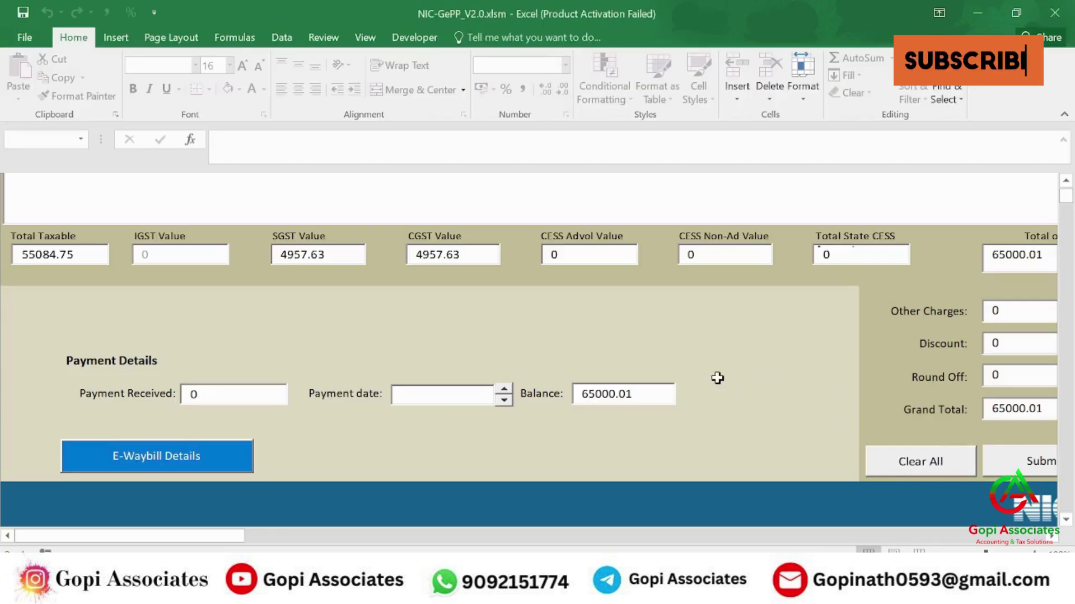
- Submit the completed GePP invoice for preview: taxable 55084.75, total 65000.01
scroll(667, 371, "down", 1)
scroll(700, 384, "up", 5)
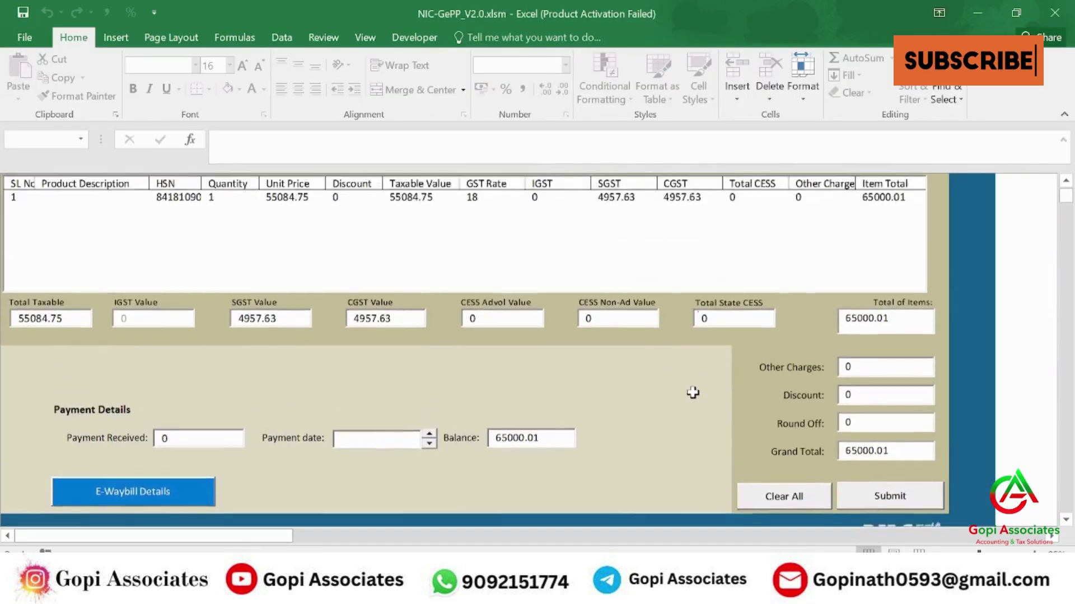
scroll(679, 392, "down", 3)
scroll(678, 392, "down", 2)
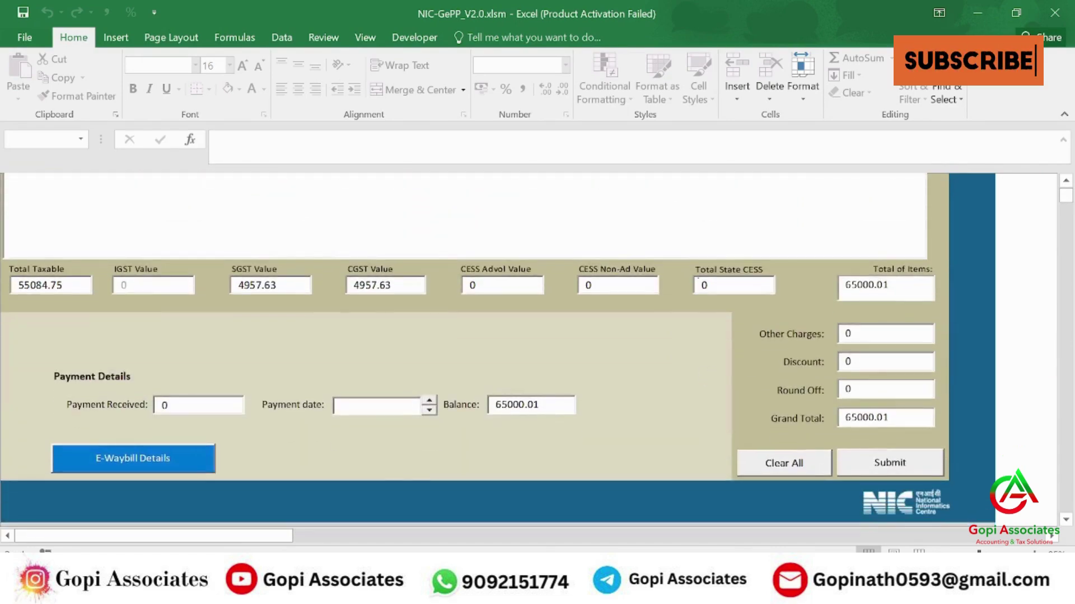
left_click(895, 470)
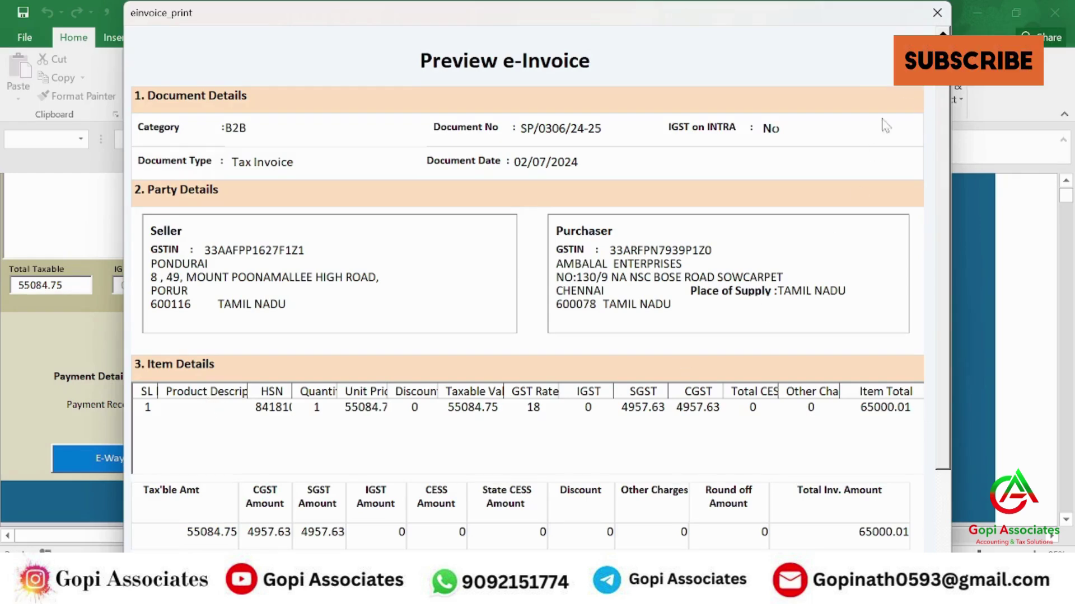
- Confirm the previewed B2B tax invoice so the entry form clears
scroll(926, 283, "down", 3)
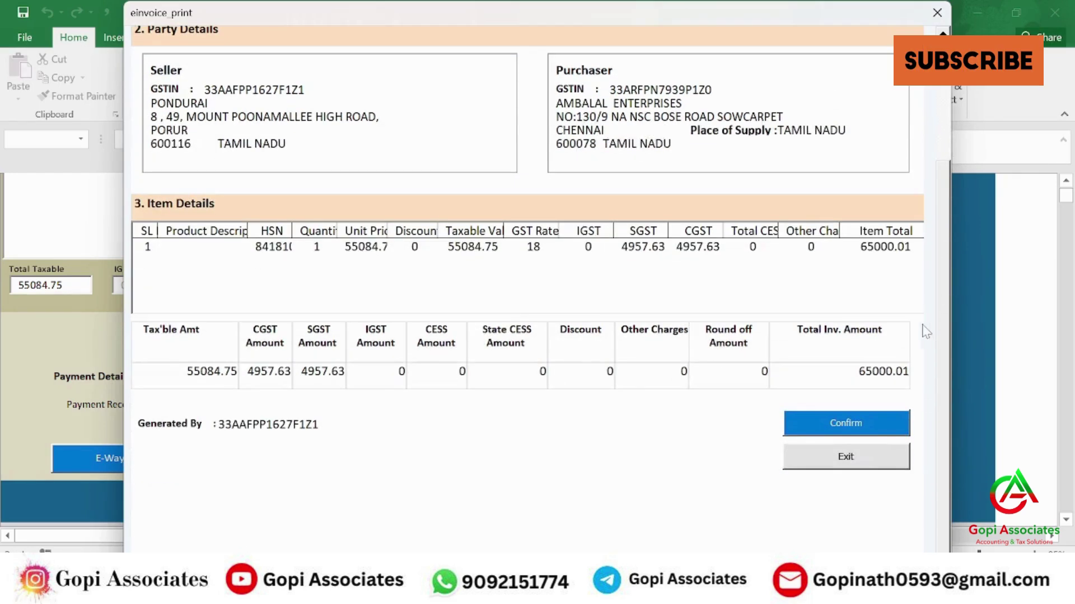
left_click(845, 424)
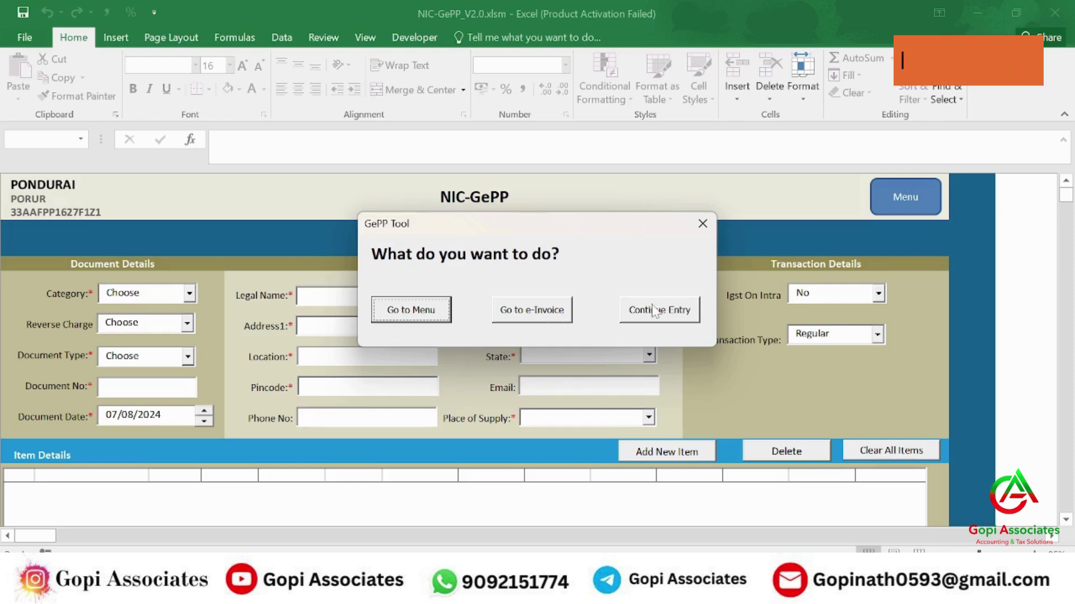
- Validate the pending e-invoice and prepare its JSON file, acknowledging each message
left_click(514, 310)
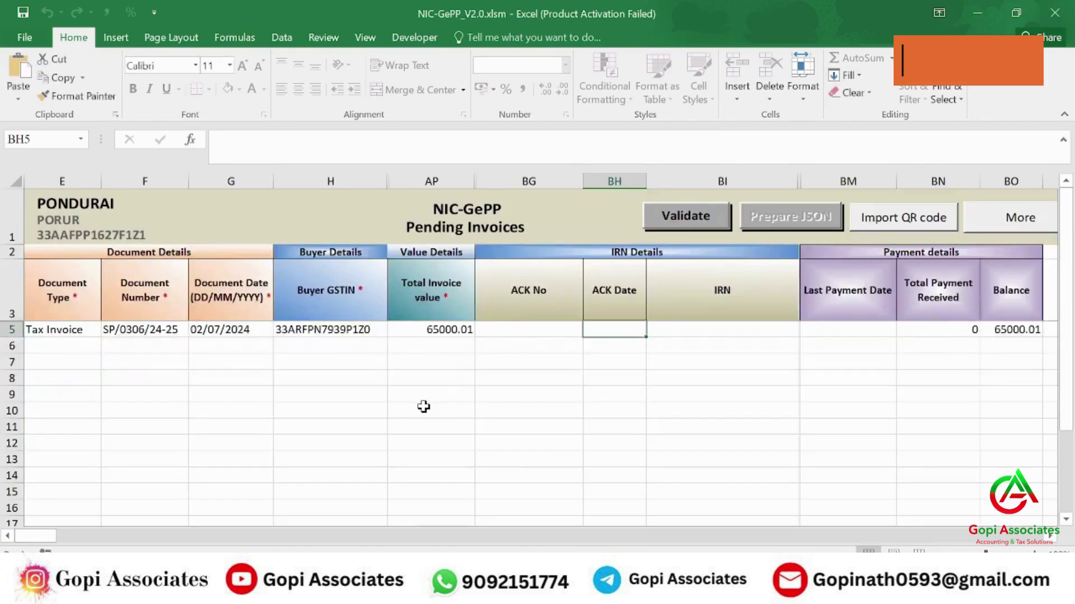
left_click(424, 406)
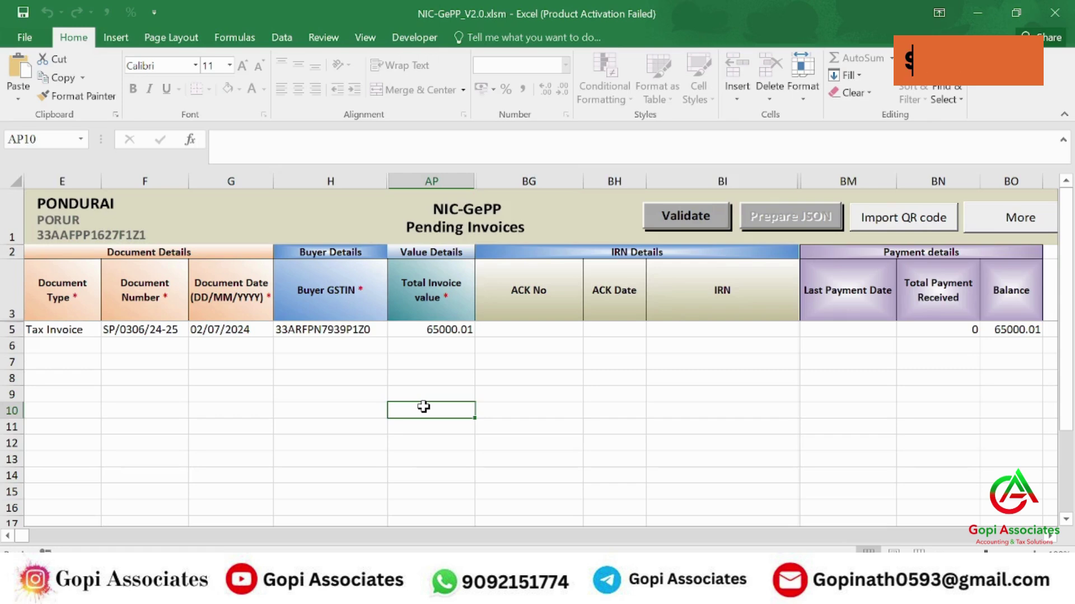
left_click(695, 217)
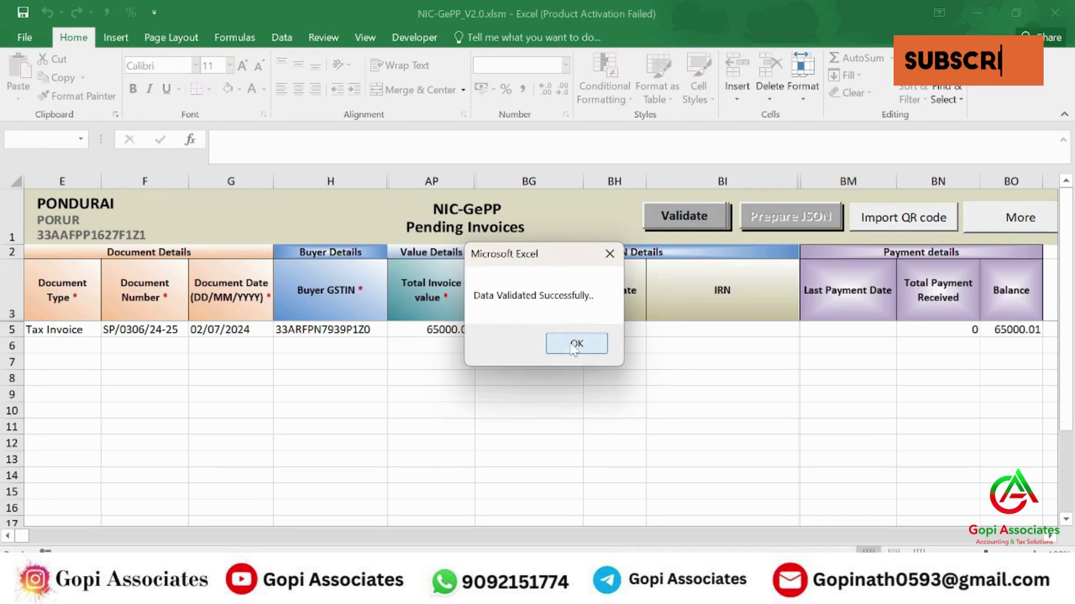
left_click(575, 345)
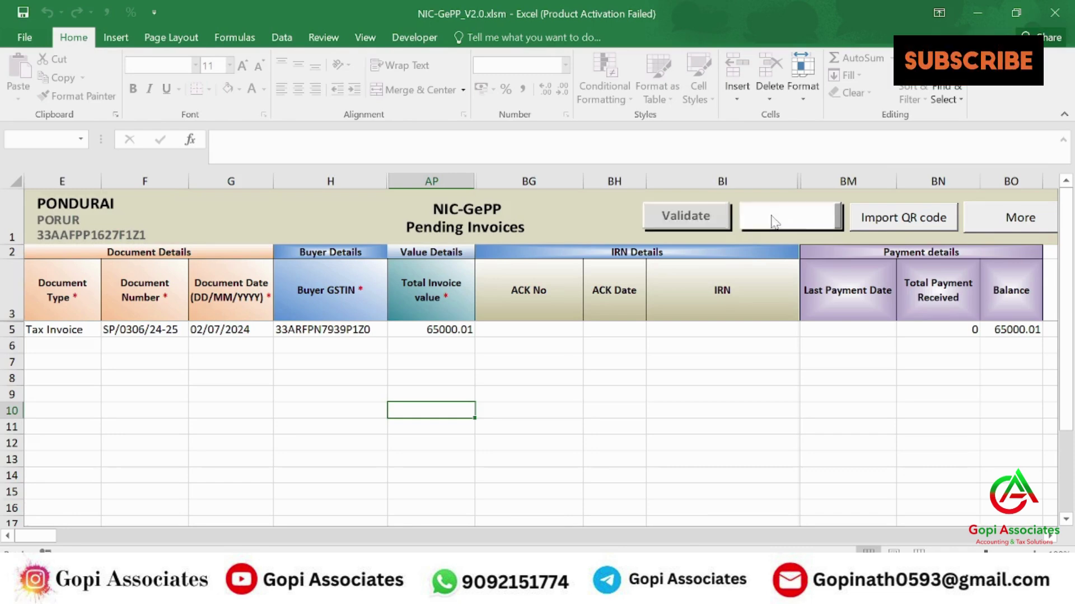
left_click(773, 220)
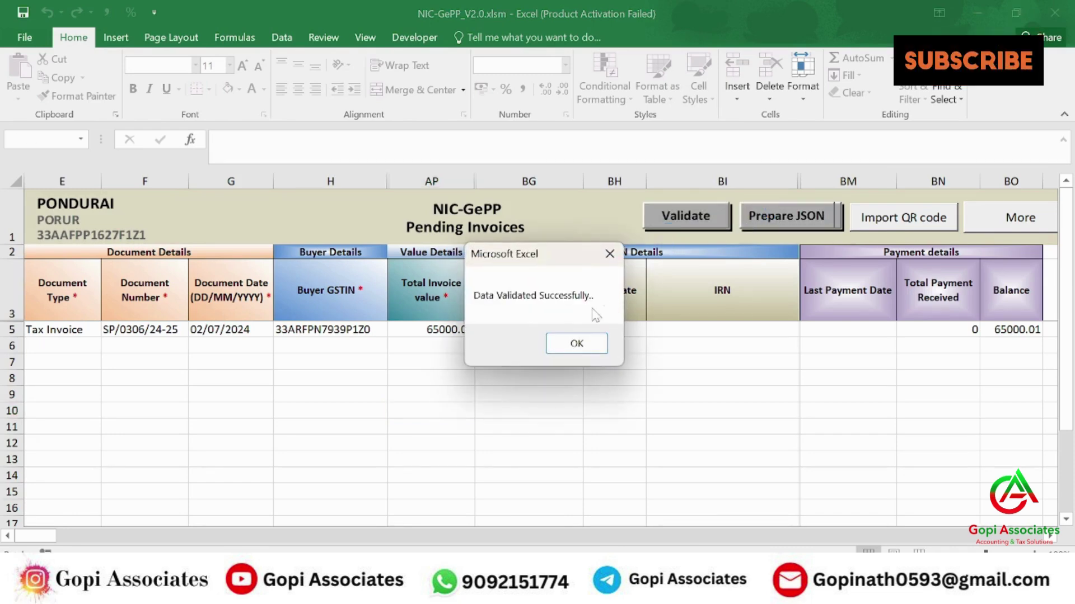
left_click(576, 344)
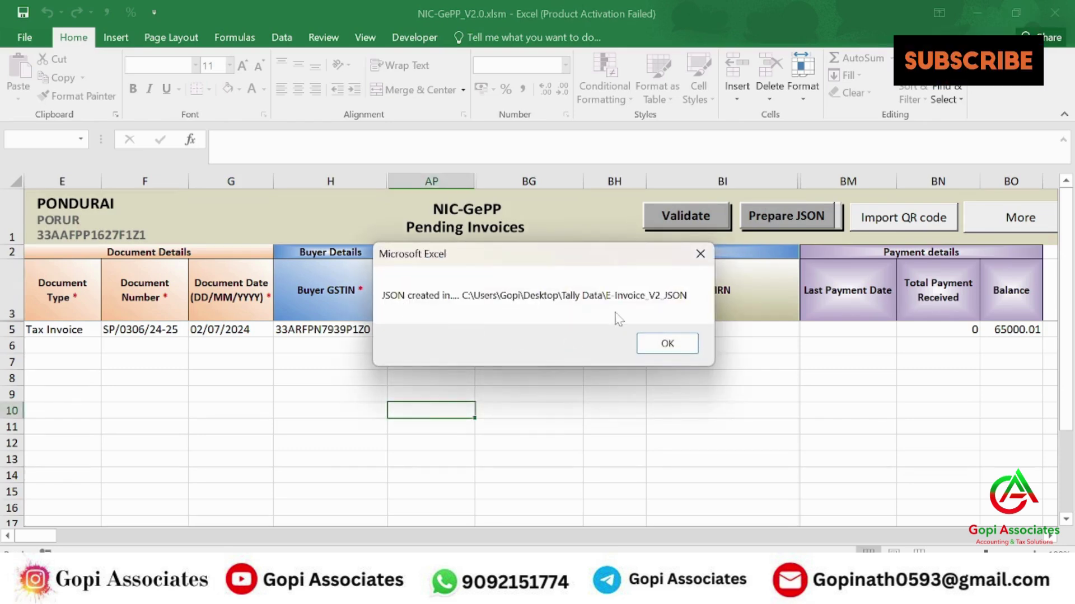
left_click(666, 347)
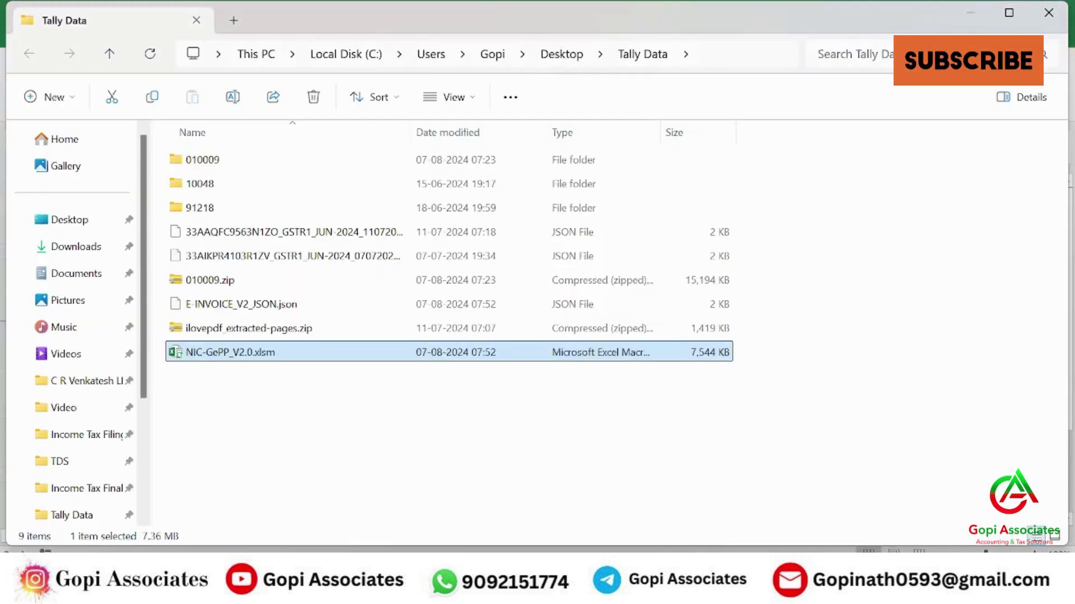
- Locate E-INVOICE_V2_JSON.json in the Tally Data folder, then bring Chrome forward
left_click(346, 464)
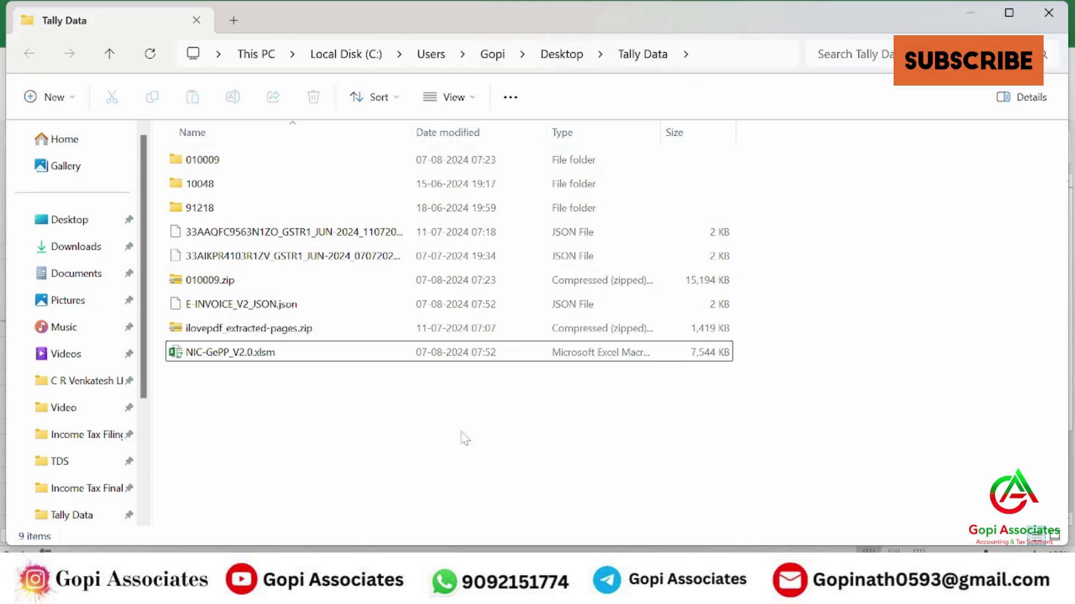
left_click(237, 304)
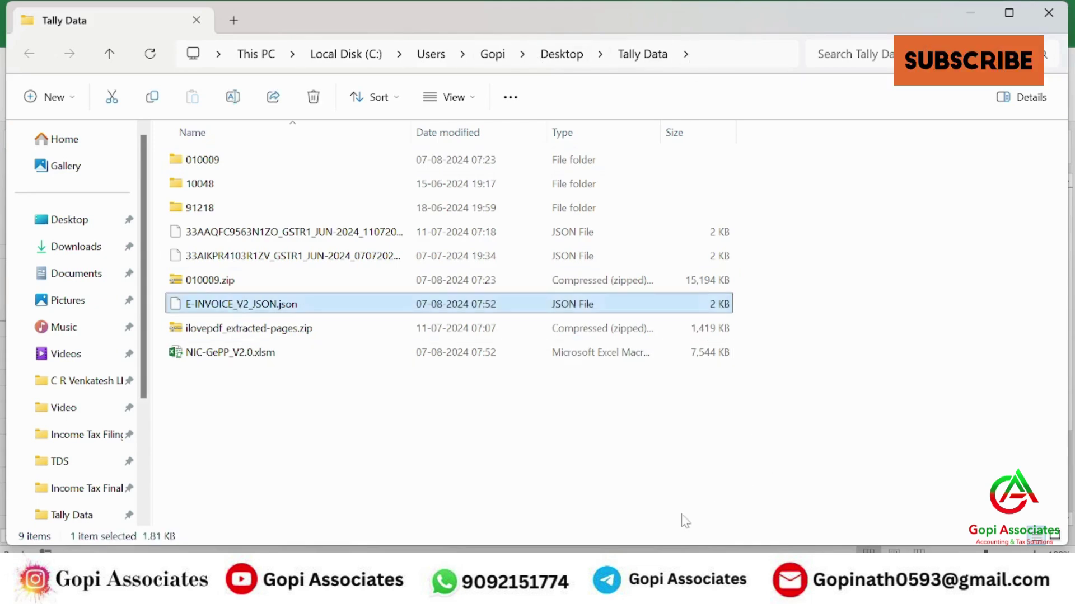
left_click(620, 529)
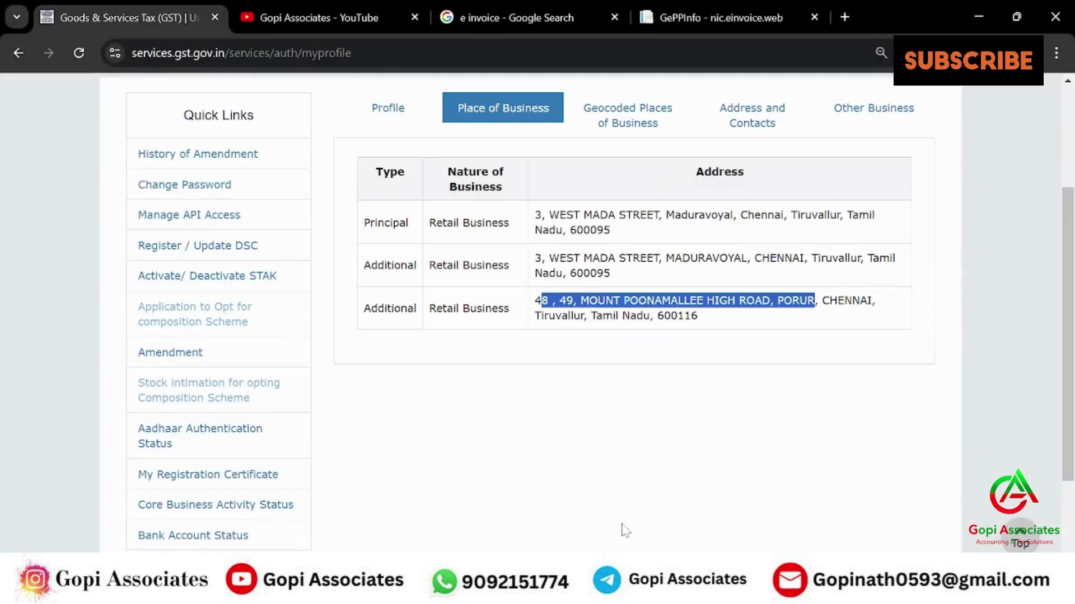
- Search Google for 'e way bill' in a new tab and open the E-Waybill System login page
left_click(726, 8)
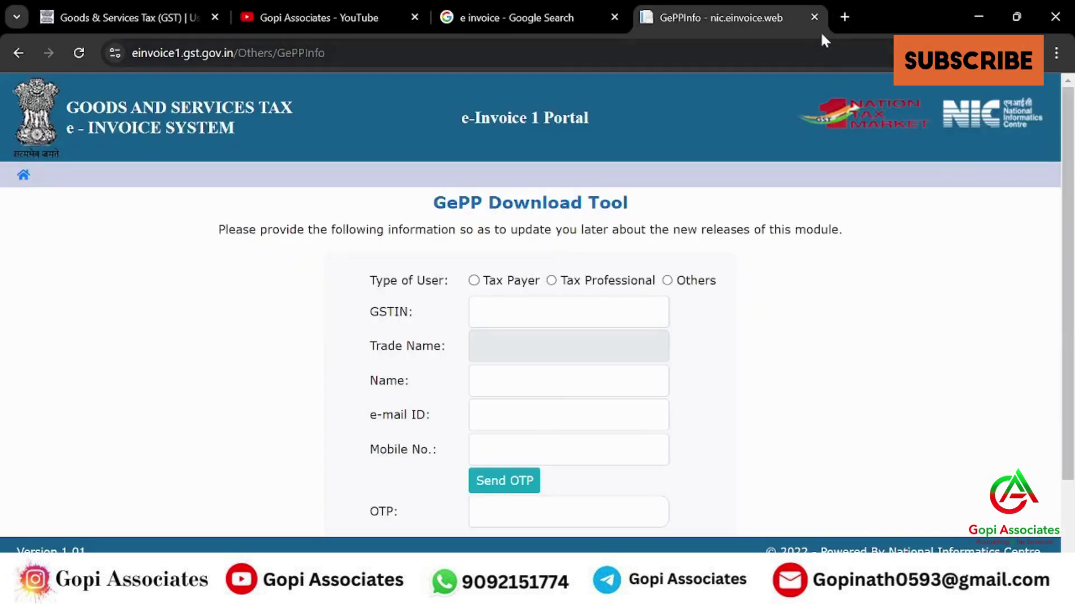
left_click(845, 17)
type("e wa")
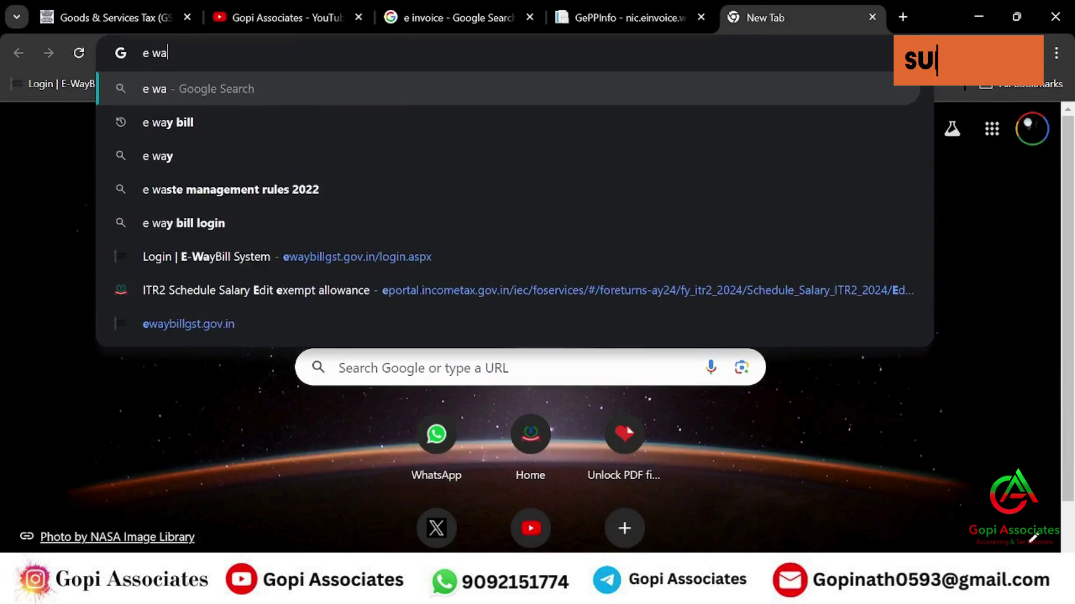
key("Down")
key("Return")
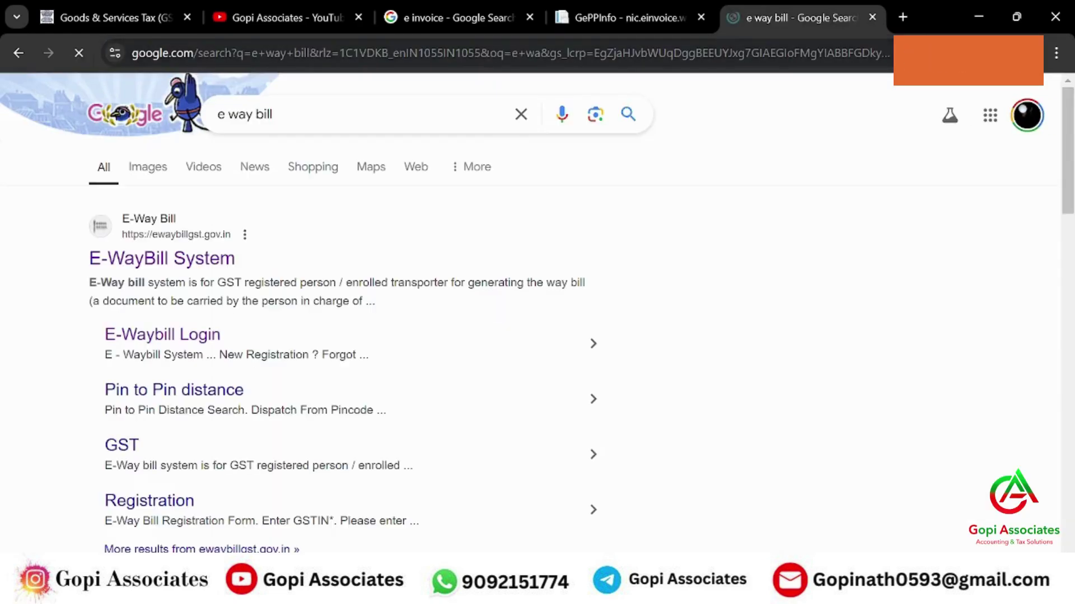
left_click(214, 236)
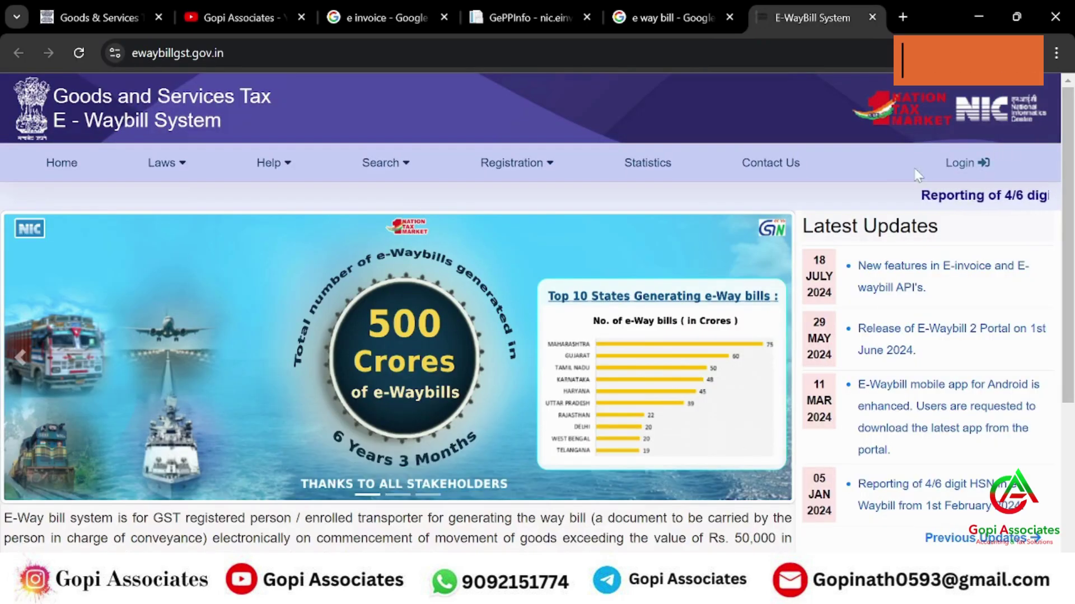
left_click(960, 163)
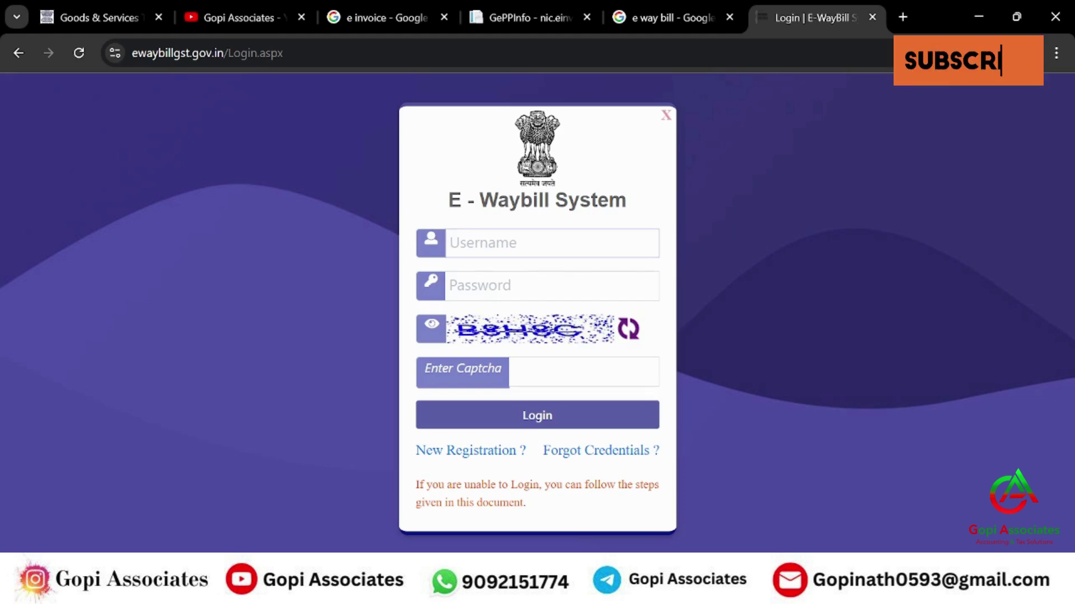
- Enter the username, password and captcha, submit, and dismiss the invalid-captcha alert
type("Ponnu_1")
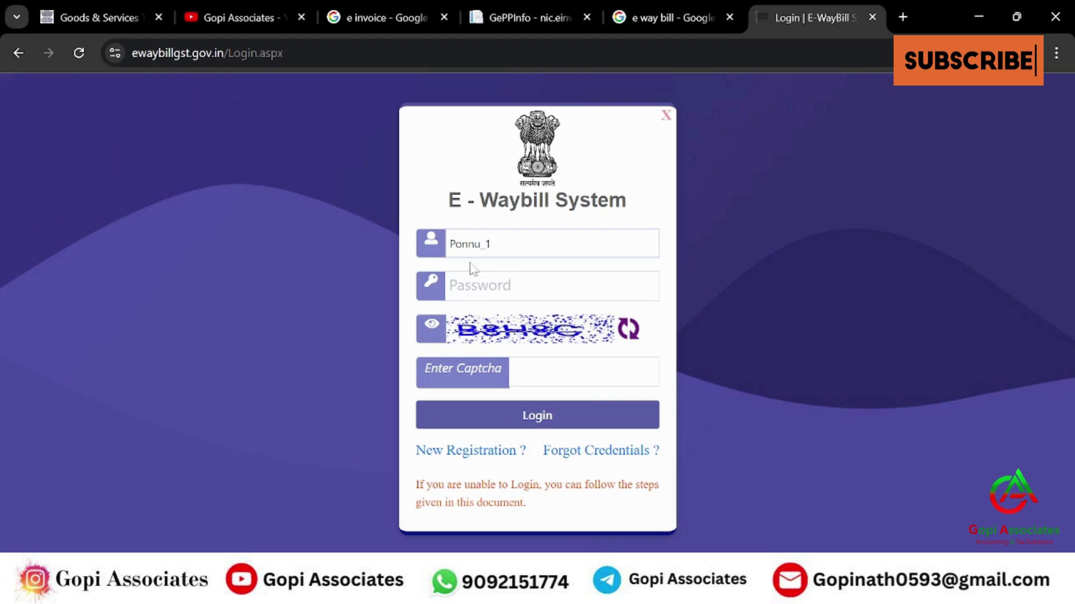
key("Tab")
type("a")
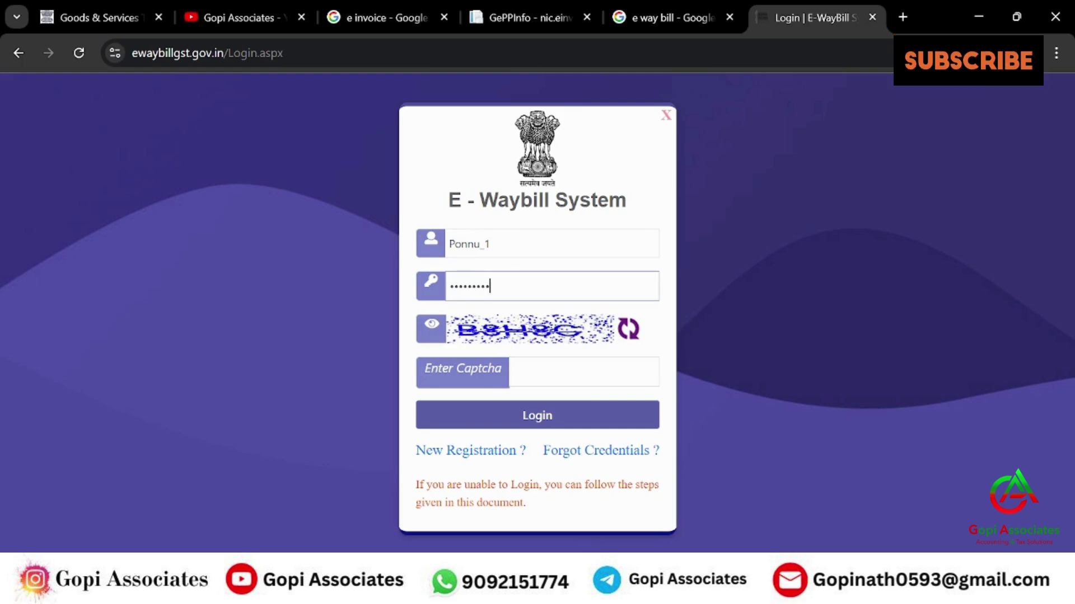
key("Tab")
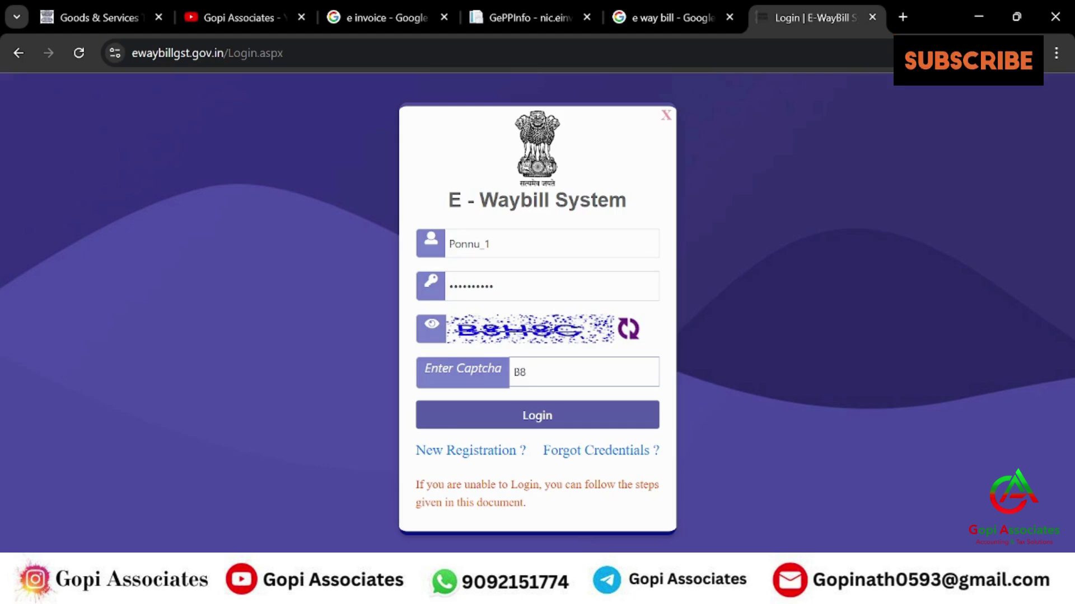
type("B8H8G")
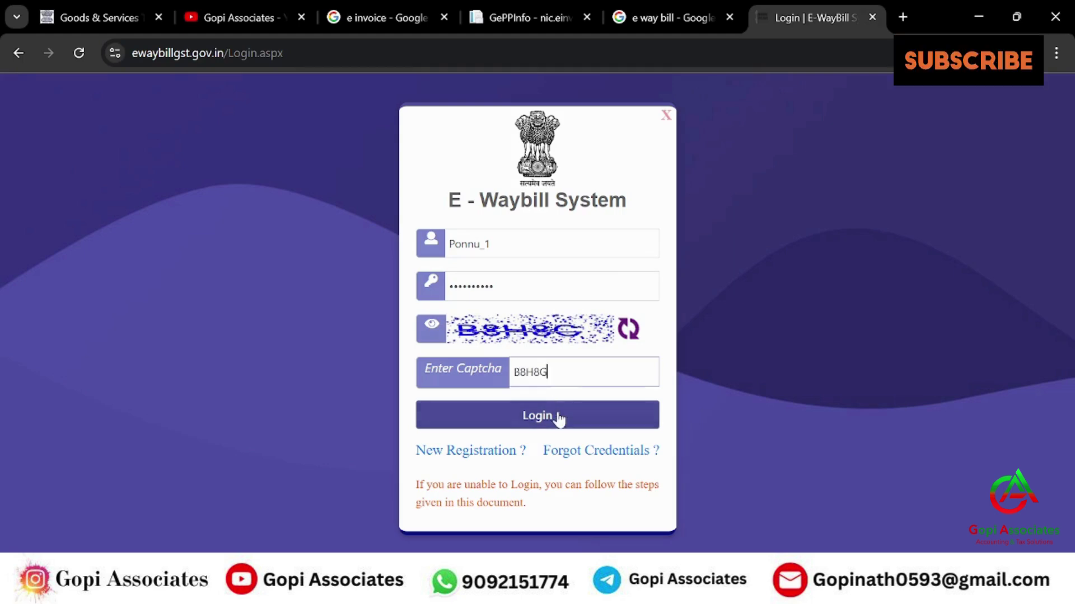
left_click(550, 425)
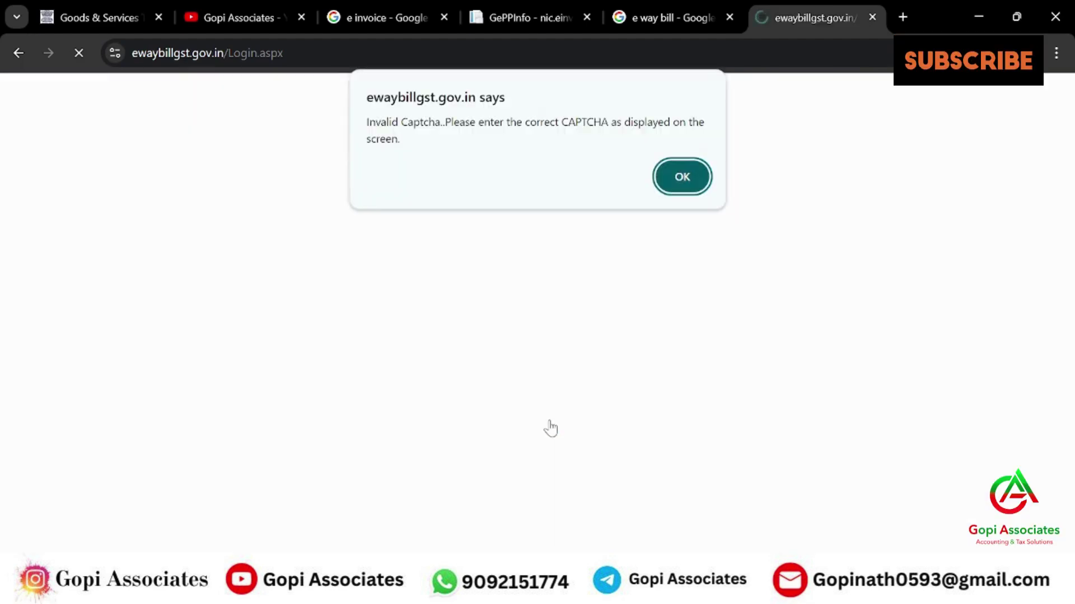
left_click(687, 172)
- Re-enter the username, password and captcha and log in to the e-Way Bill system
left_click(544, 252)
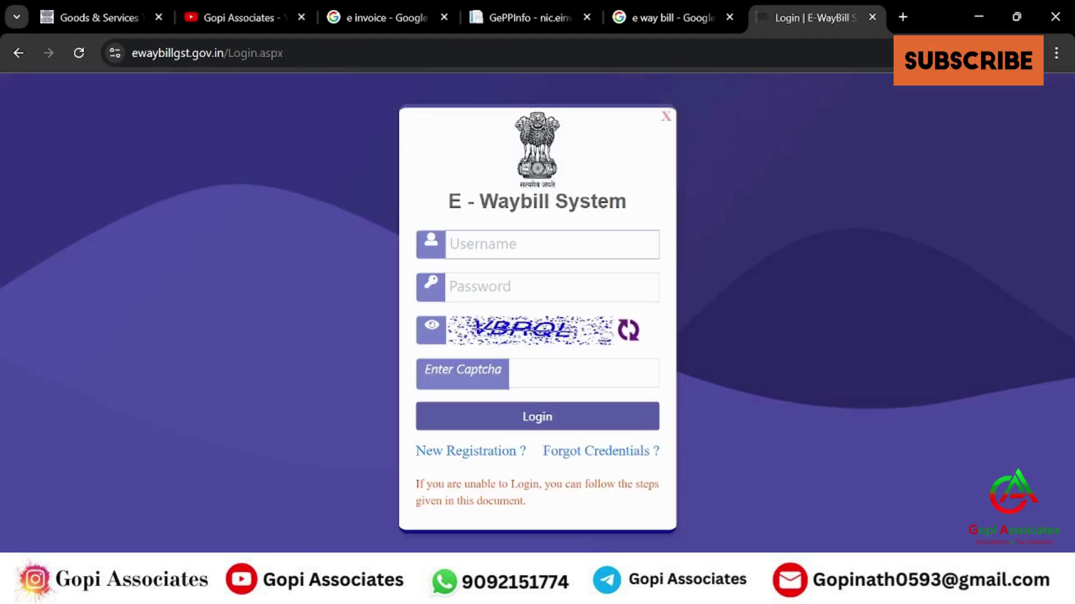
type("Ponnu_1")
key("Tab")
type("••")
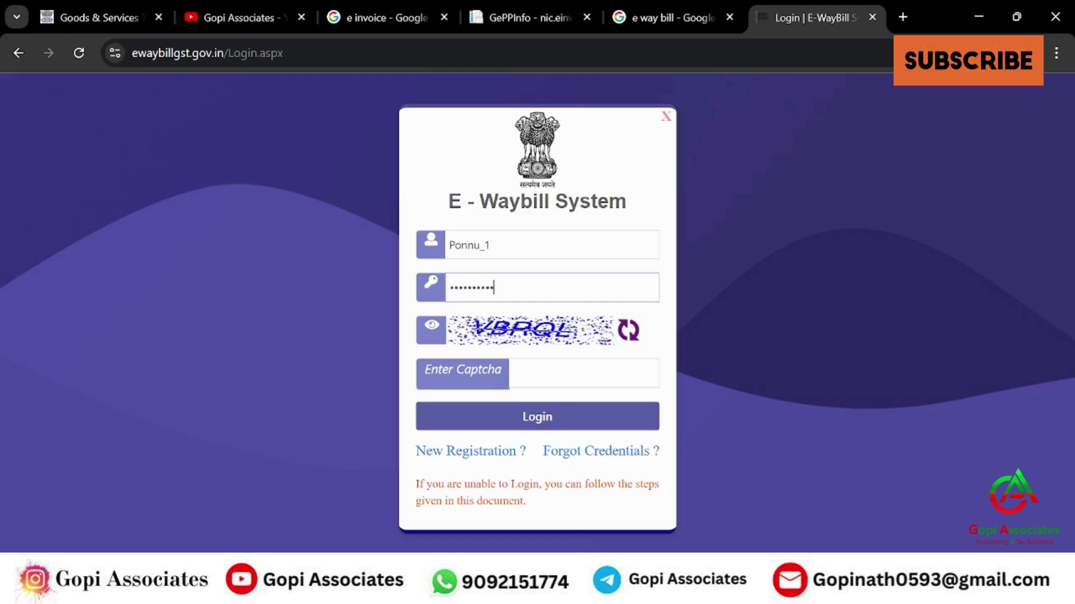
key("Tab")
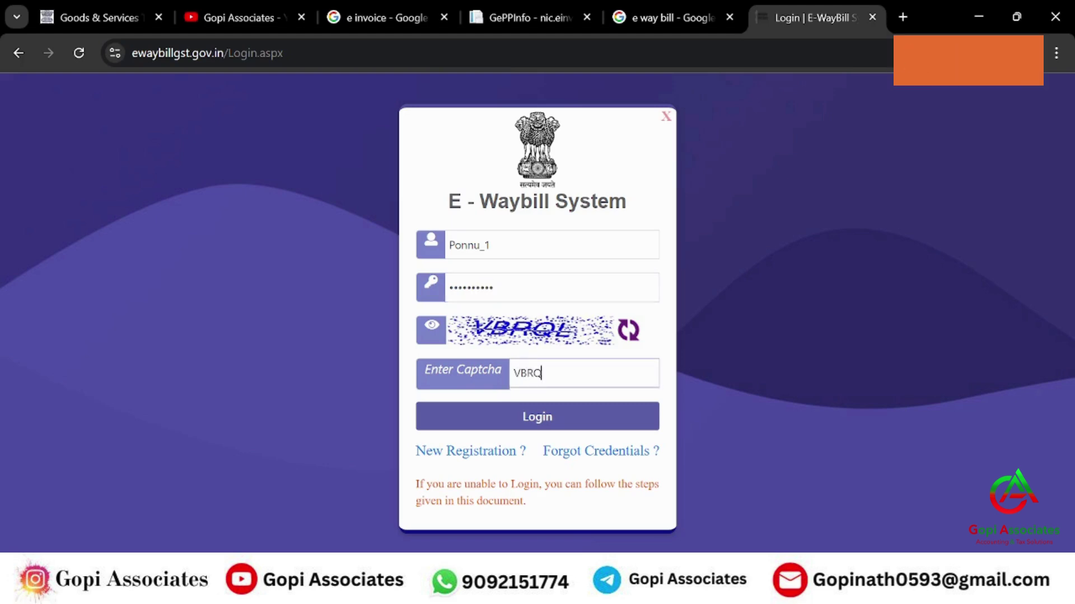
left_click(551, 421)
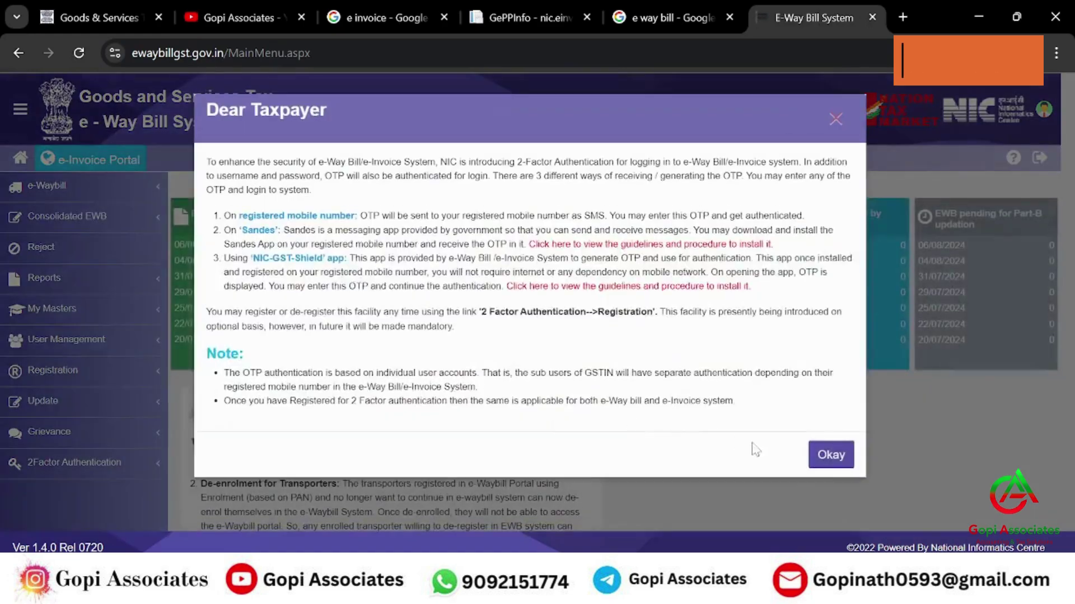
- Dismiss the 2FA notices and open the e-Invoice Bulk Upload page in the e-Invoice portal
left_click(827, 450)
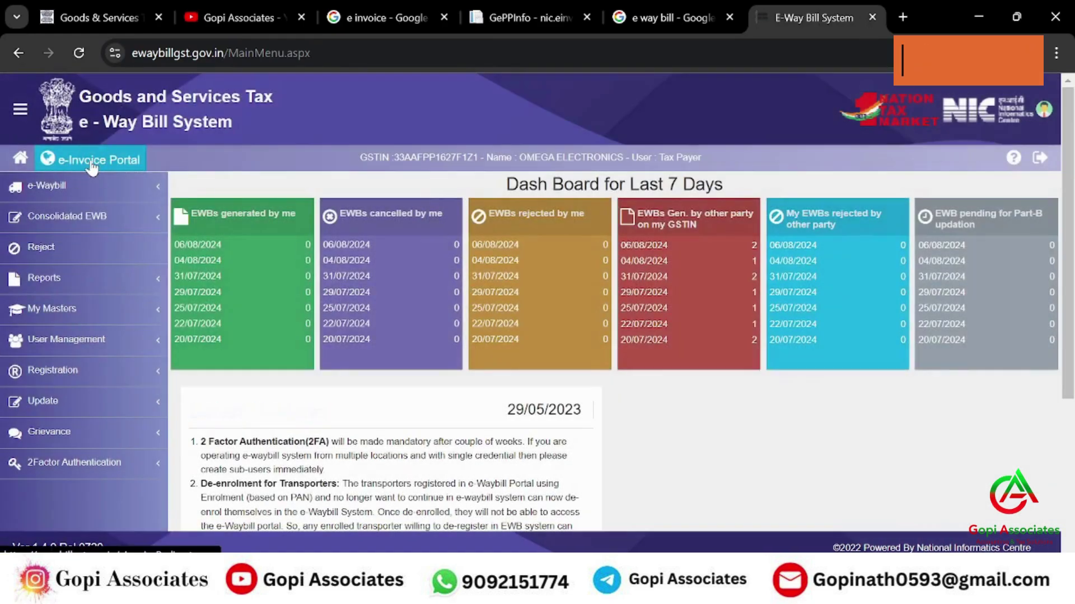
left_click(93, 161)
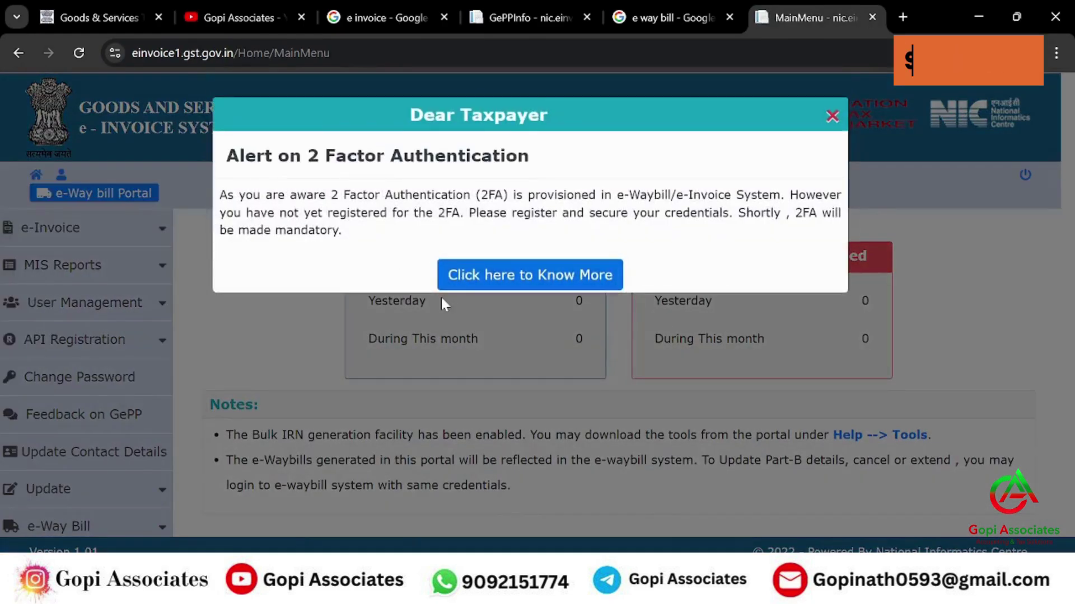
left_click(832, 108)
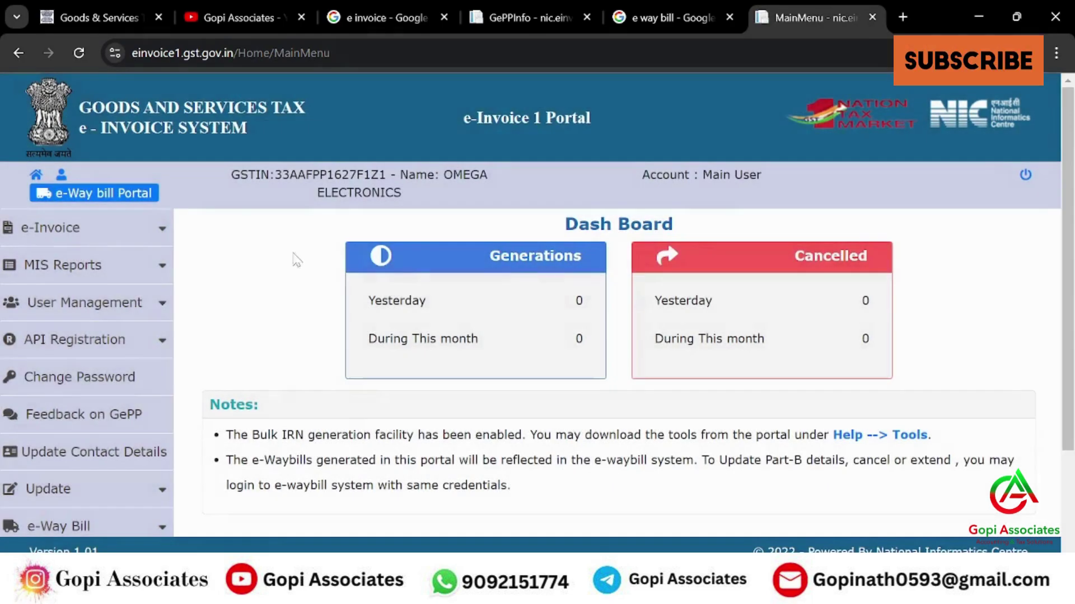
left_click(73, 230)
left_click(64, 271)
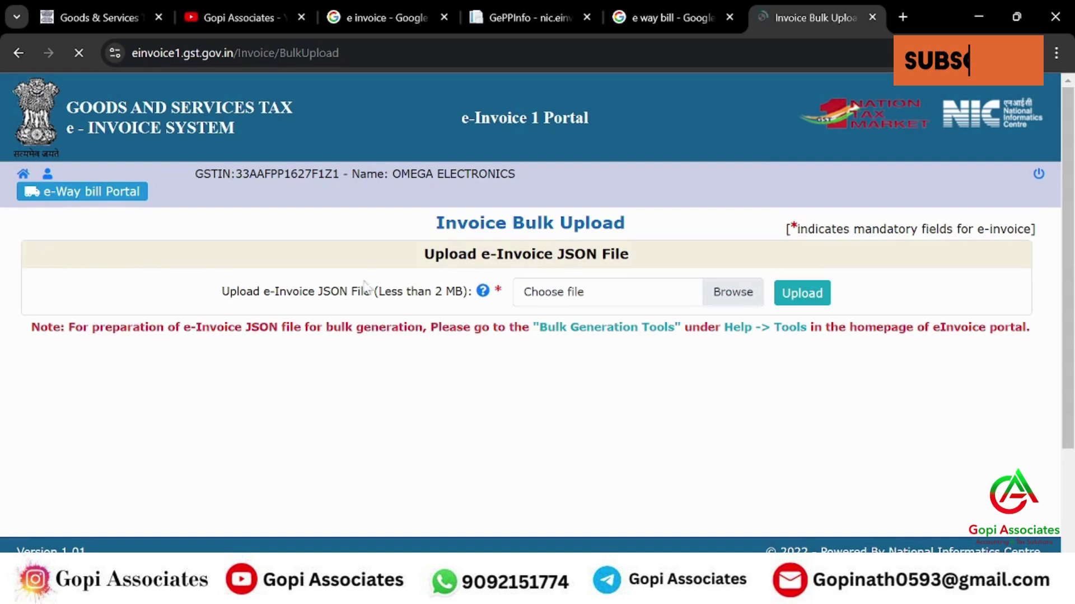
- Choose E-INVOICE_V2_JSON.json from Desktop > Tally Data and upload it
left_click(731, 297)
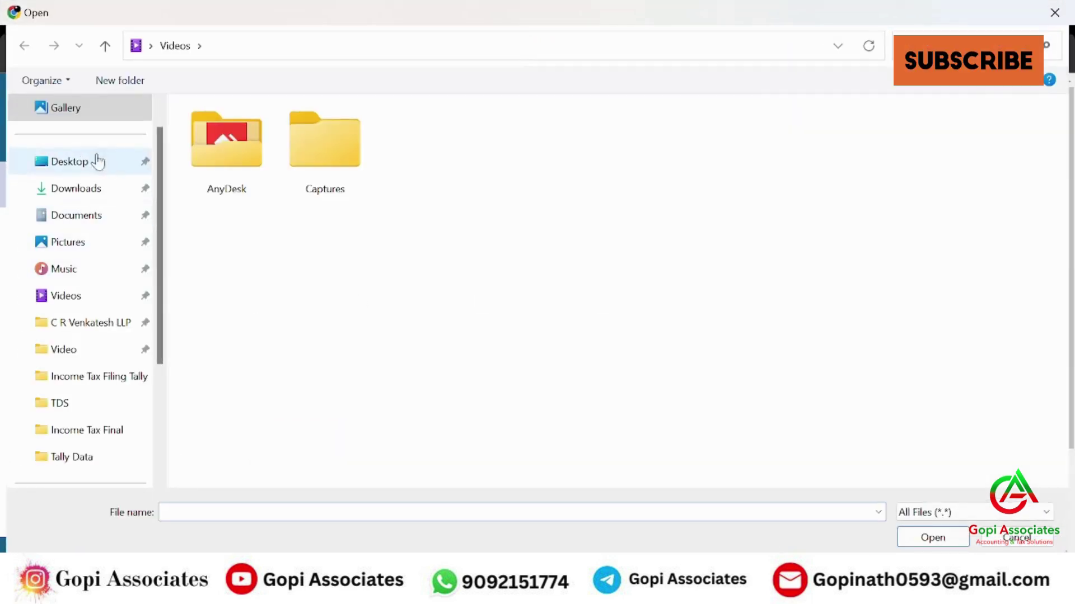
left_click(72, 164)
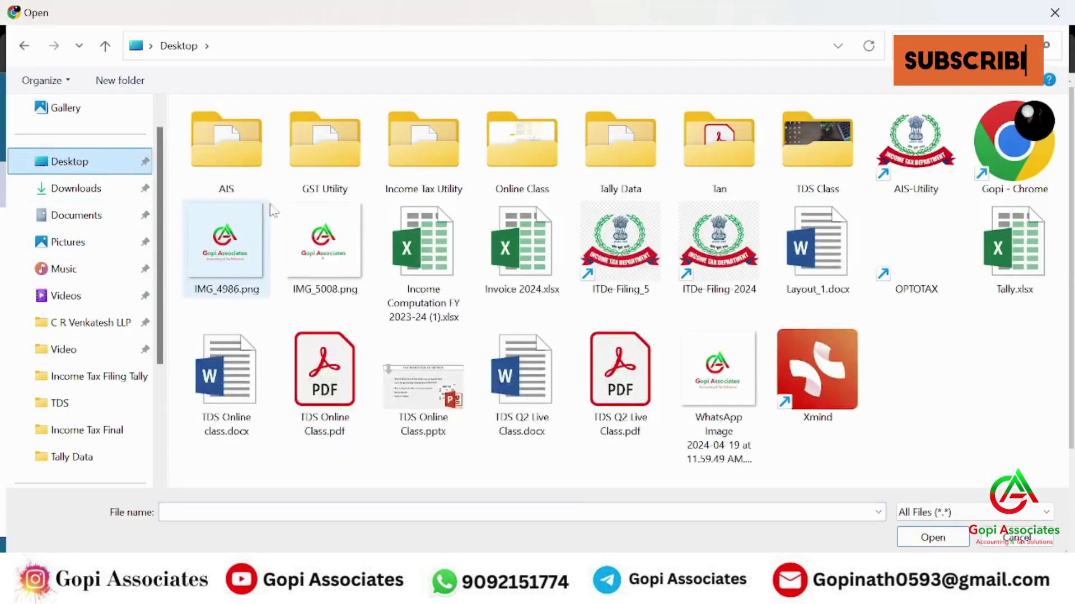
double_click(616, 164)
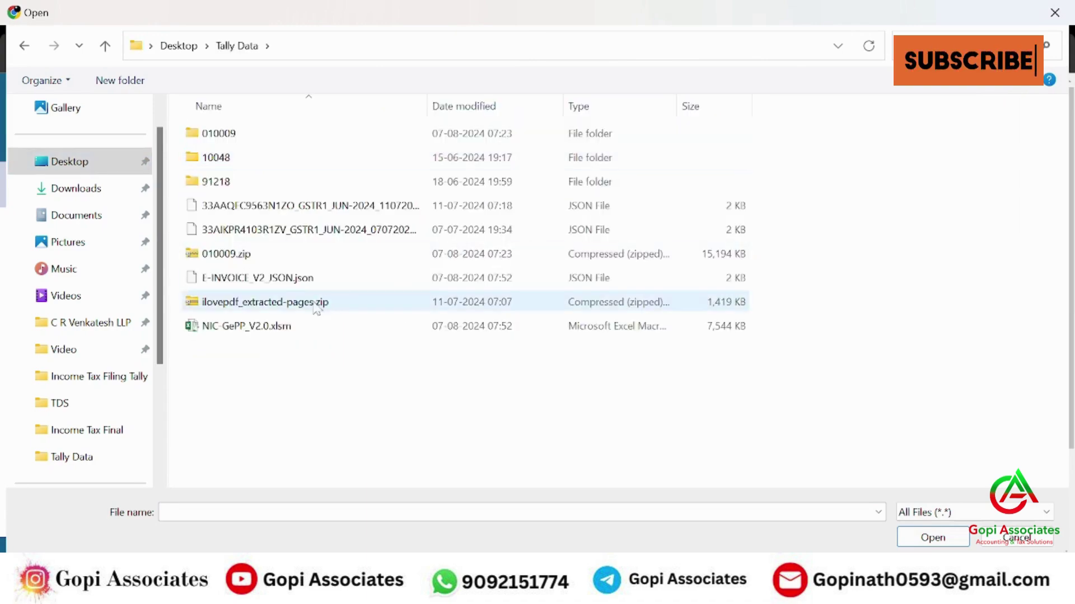
left_click(276, 280)
left_click(922, 540)
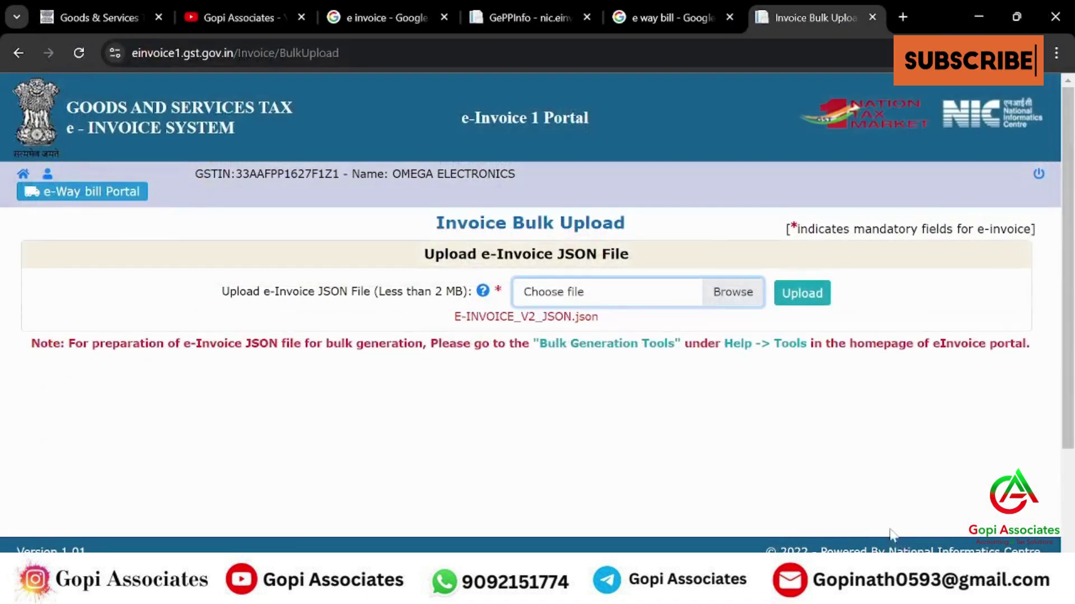
left_click(799, 293)
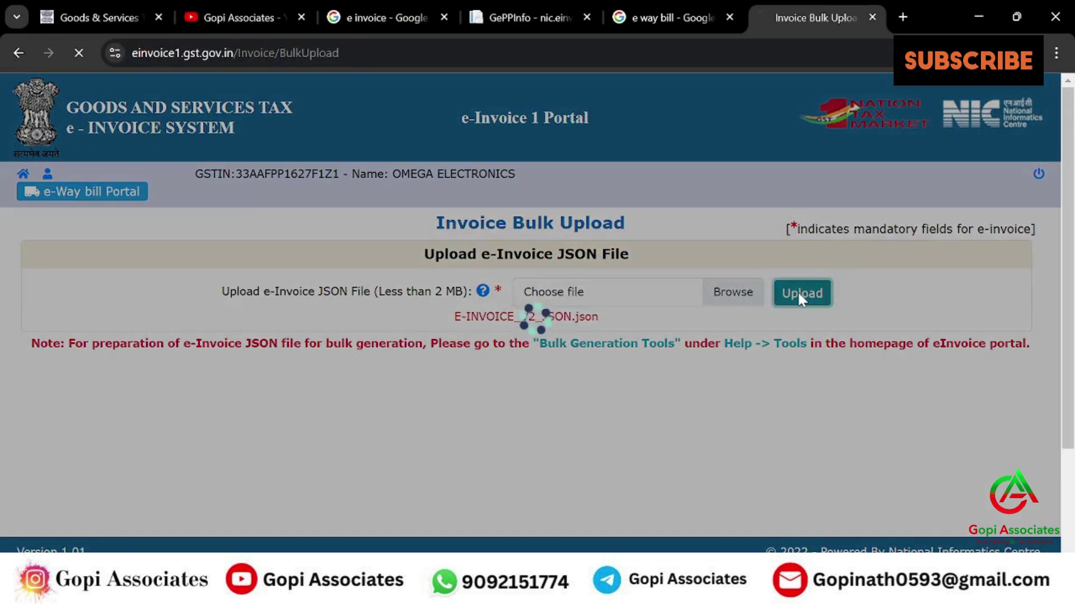
- Review the bulk upload results showing the generated IRN
scroll(784, 386, "down", 1)
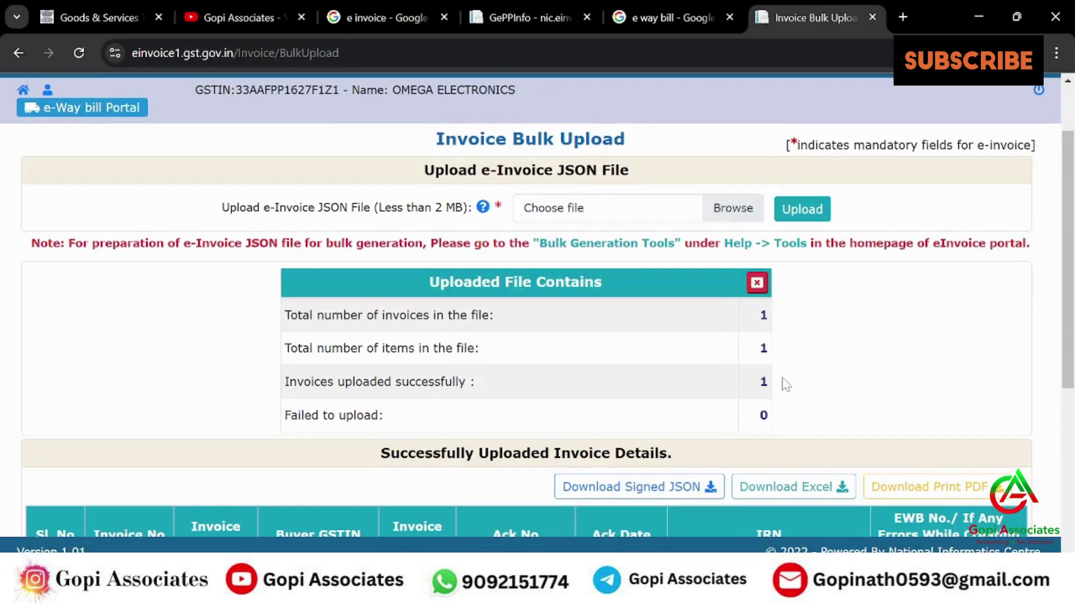
scroll(413, 308, "down", 3)
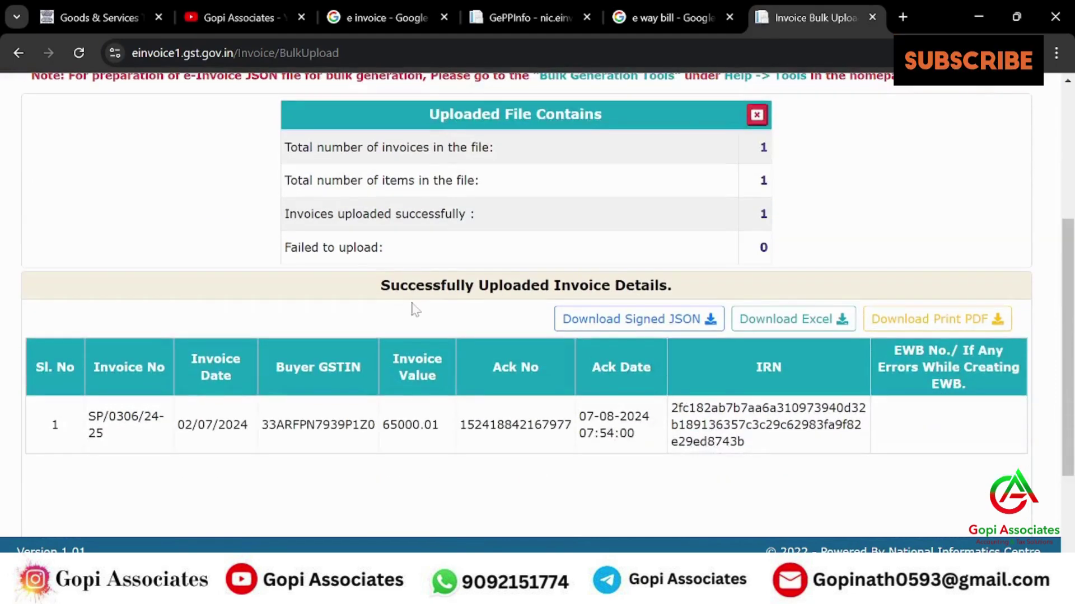
scroll(413, 307, "up", 1)
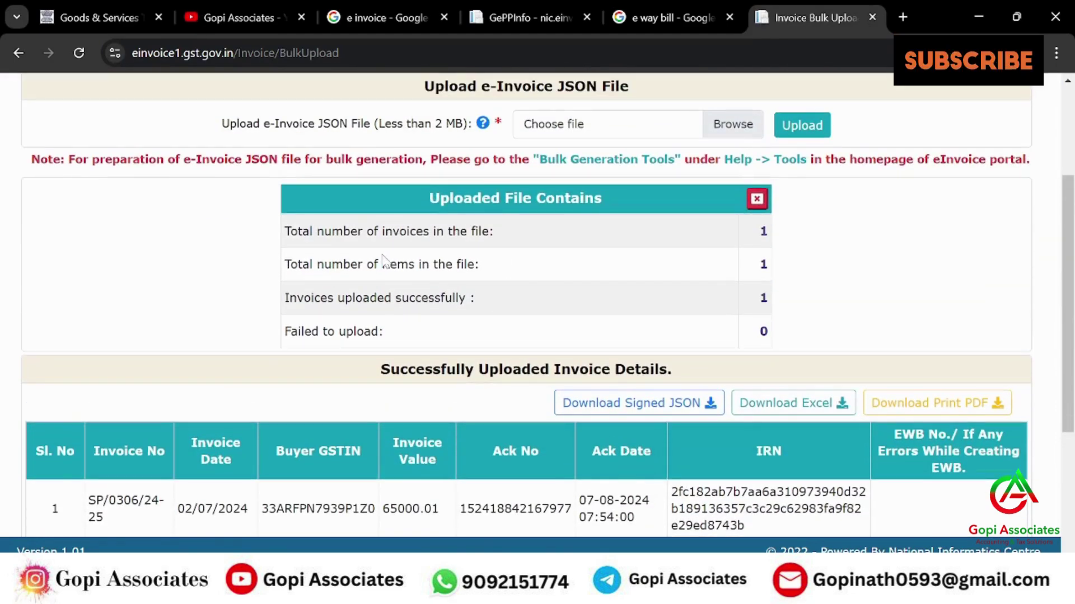
scroll(688, 294, "down", 3)
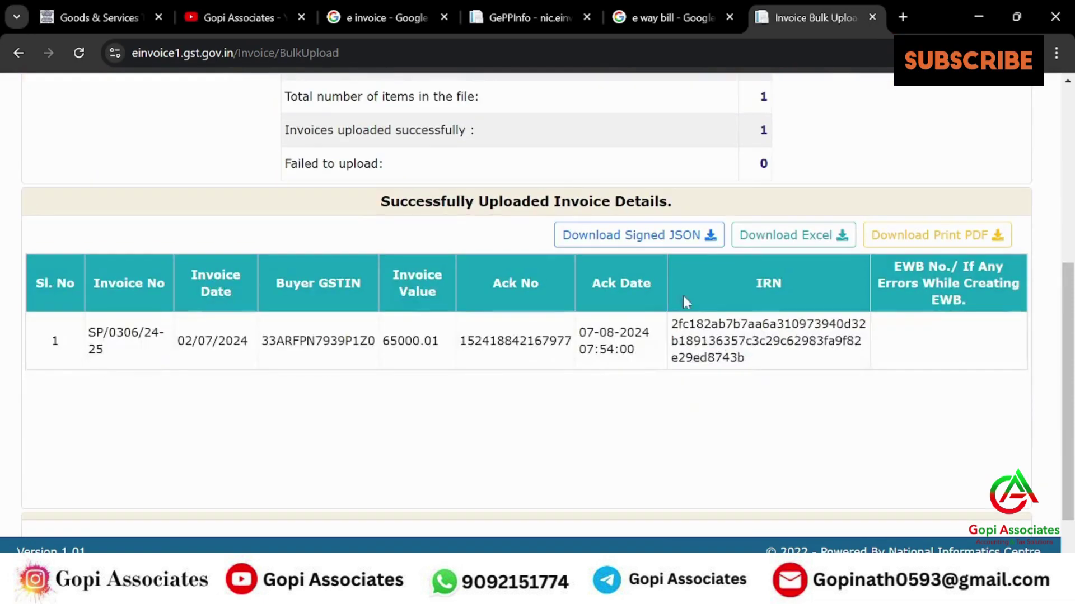
scroll(457, 283, "up", 1)
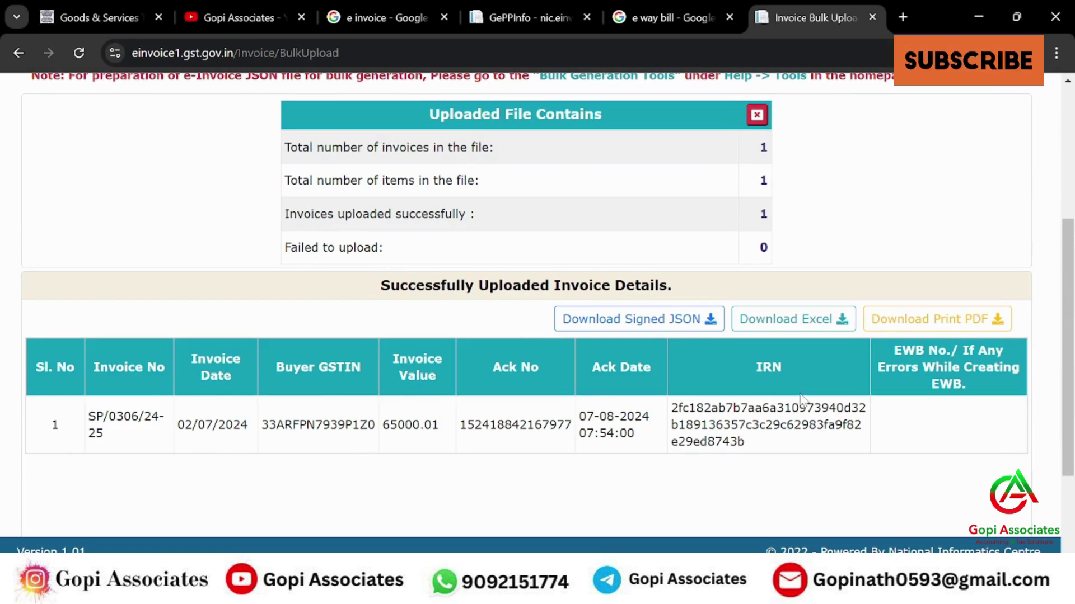
scroll(825, 391, "down", 3)
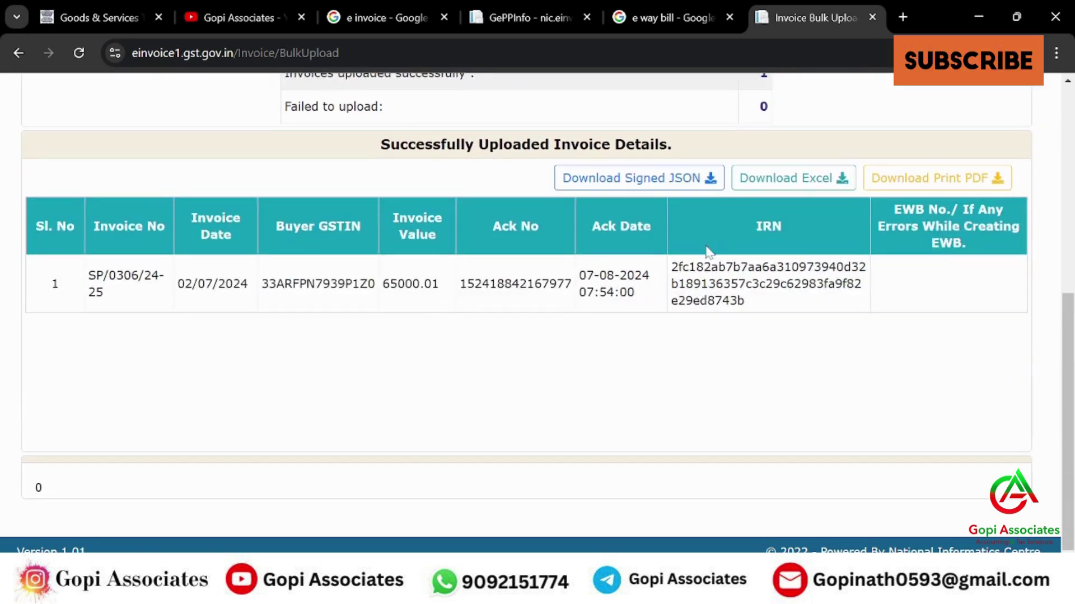
- Download the print PDF as archive.zip into Tally Data and show it in its folder
left_click(922, 185)
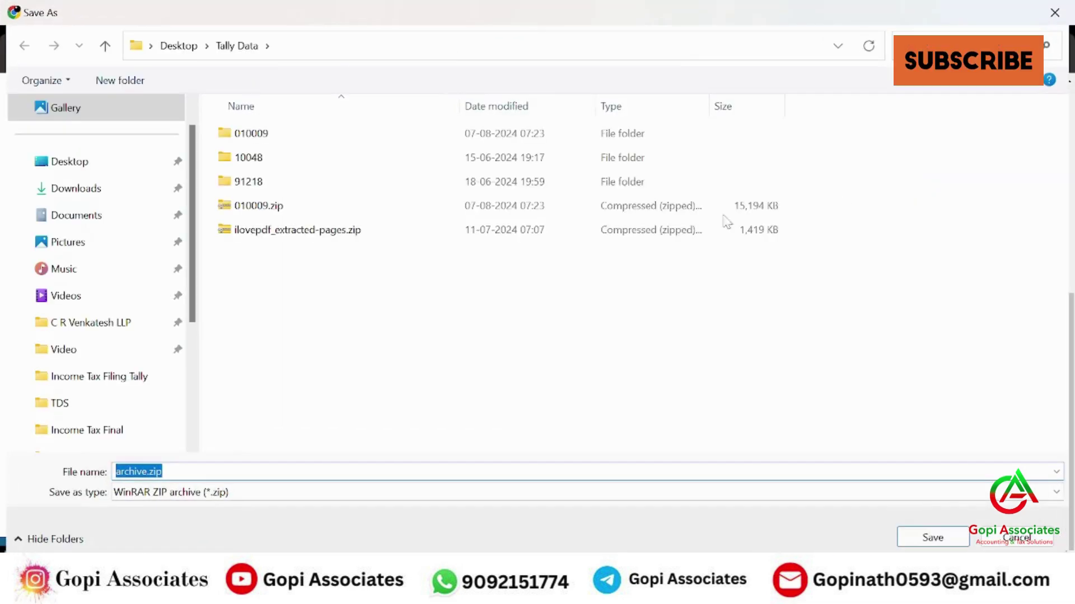
left_click(933, 537)
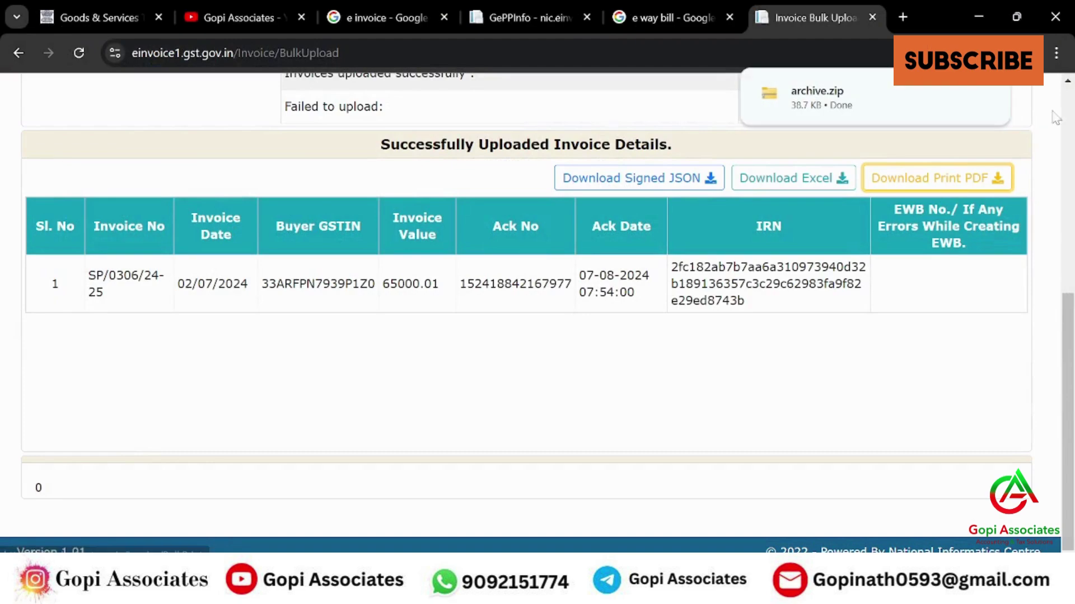
left_click(950, 93)
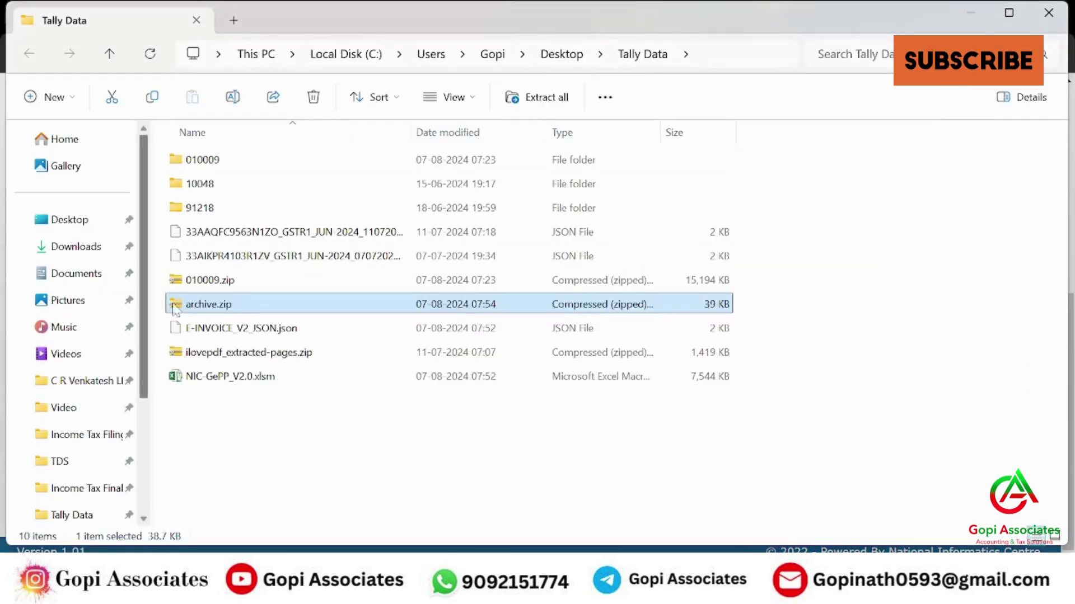
- Extract archive.zip into the Tally Data folder with WinRAR Extract Here
right_click(202, 303)
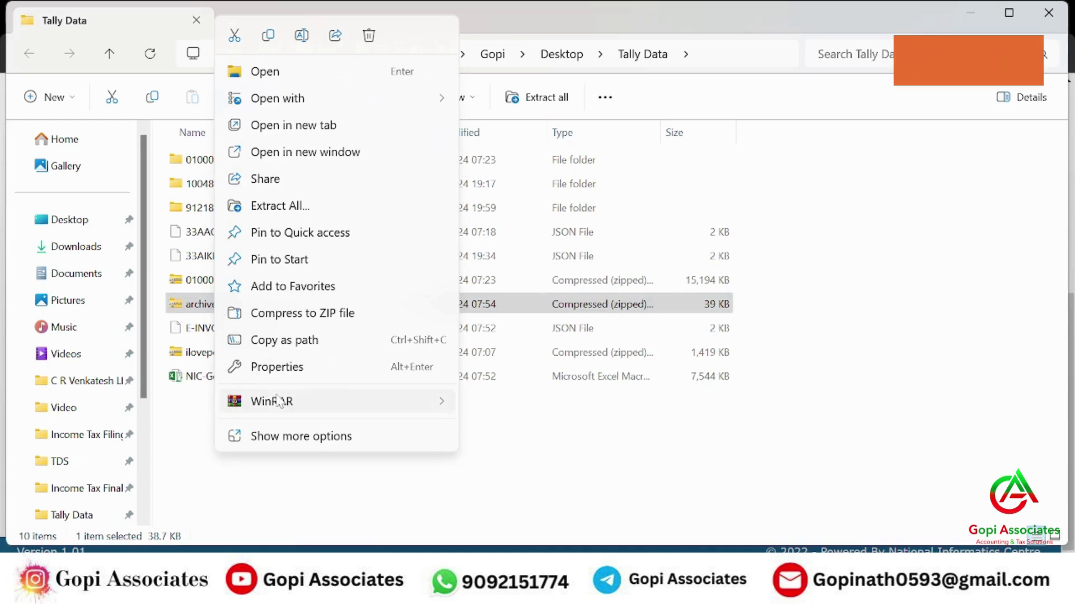
mouse_move(278, 402)
left_click(540, 485)
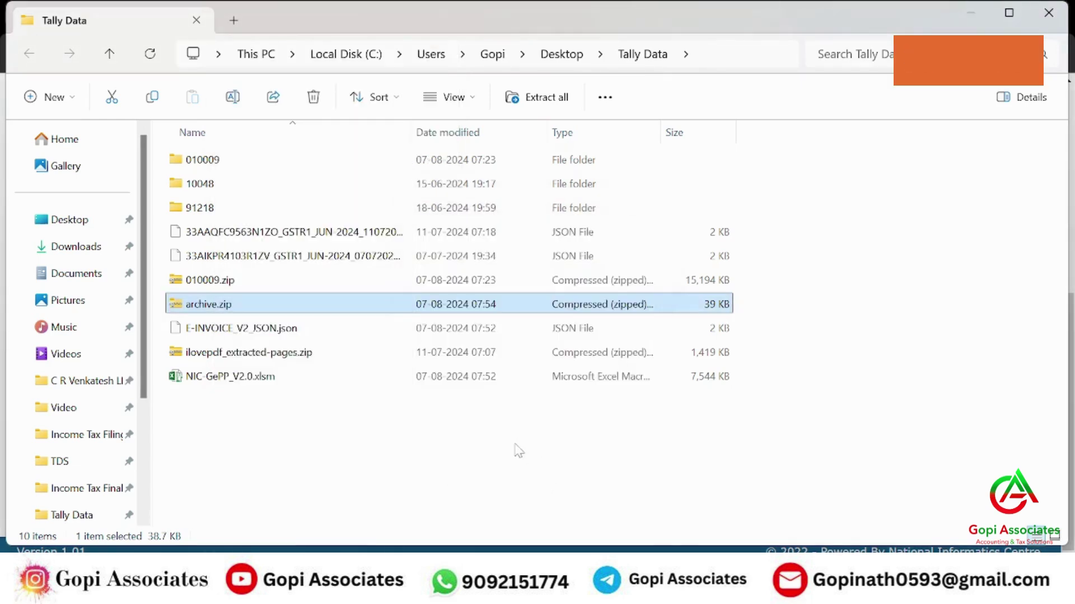
- Open the extracted einv1.pdf in Adobe Acrobat and scroll through it
left_click(241, 331)
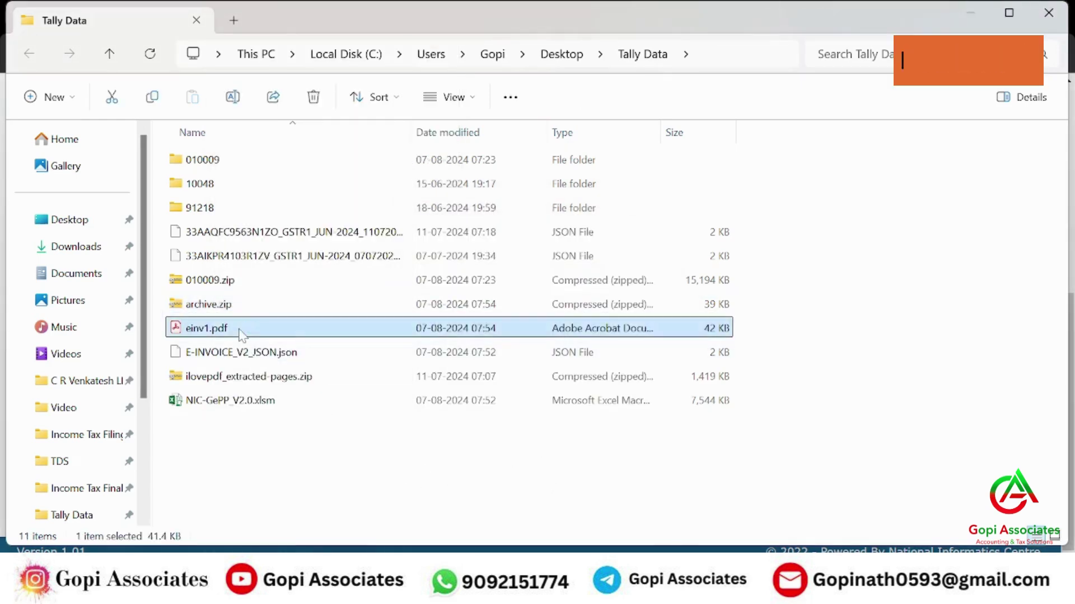
double_click(241, 332)
scroll(613, 278, "down", 2)
scroll(613, 278, "down", 5)
scroll(622, 283, "up", 7)
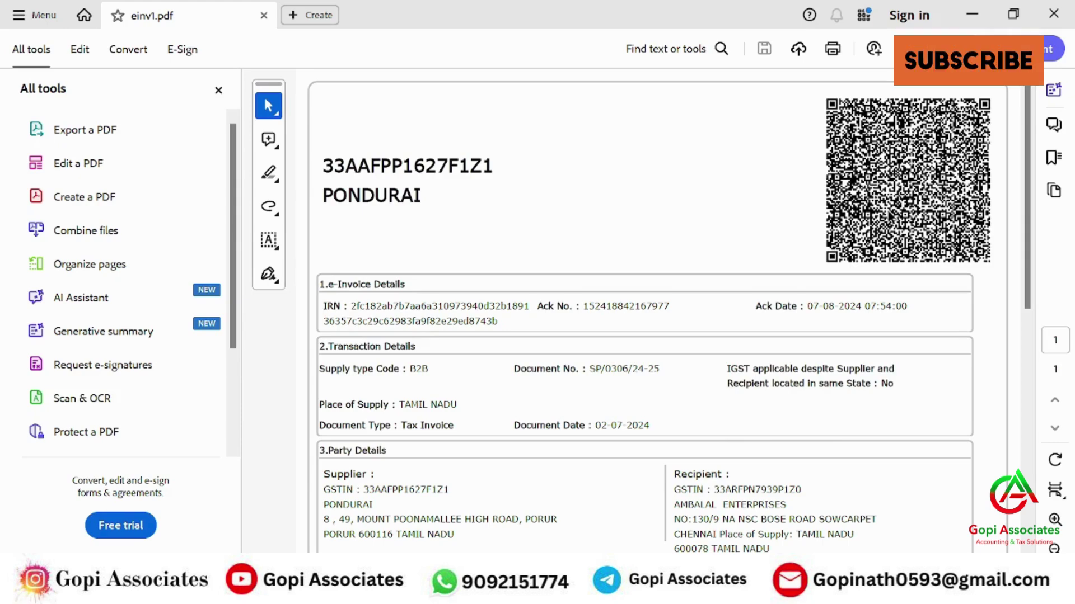
- Minimize Adobe Acrobat to return to the Tally Data folder listing einv1.pdf
left_click(972, 13)
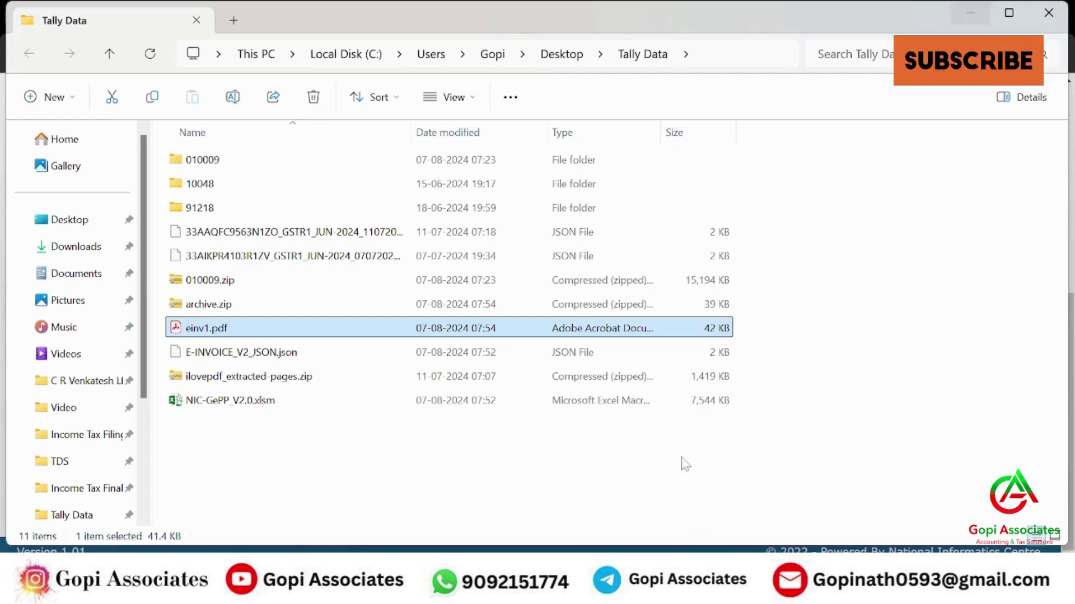
- Bring Chrome forward on the YouTube channel tab and scroll its home page listings
left_click(611, 583)
left_click(236, 12)
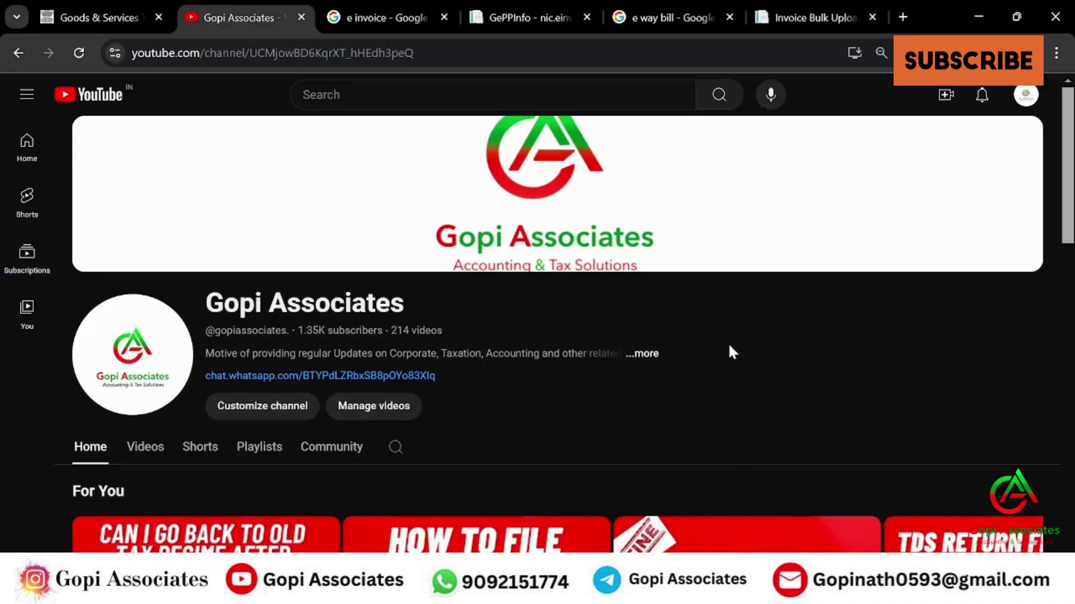
scroll(699, 353, "down", 6)
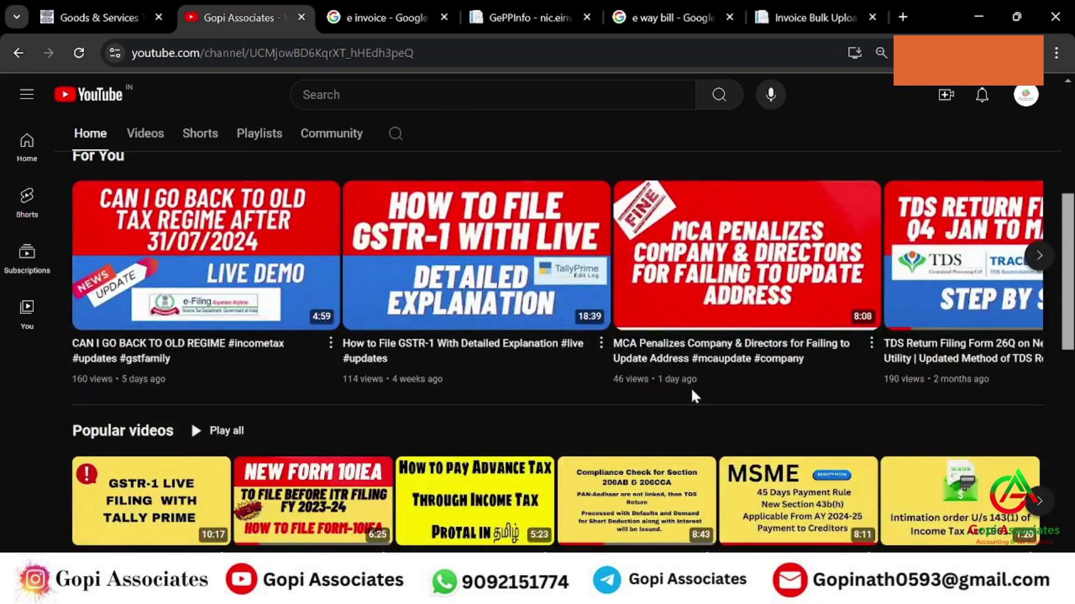